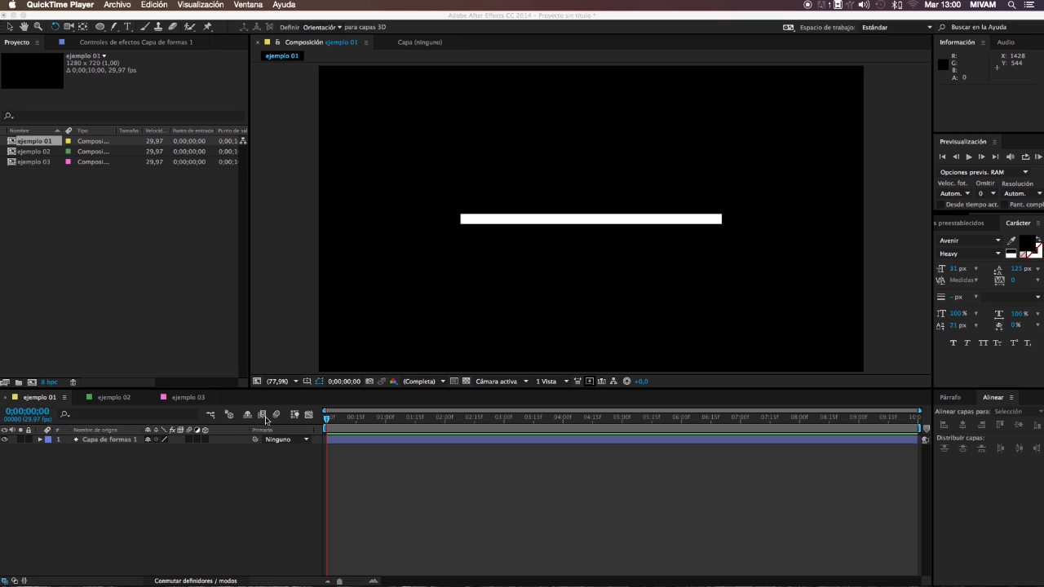
# Expand the Transform group of Capa de formas 1 and go through its anchor point, position, scale, rotation and opacity properties
pyautogui.click(105, 445)
pyautogui.click(515, 222)
pyautogui.click(337, 181)
pyautogui.press('v')
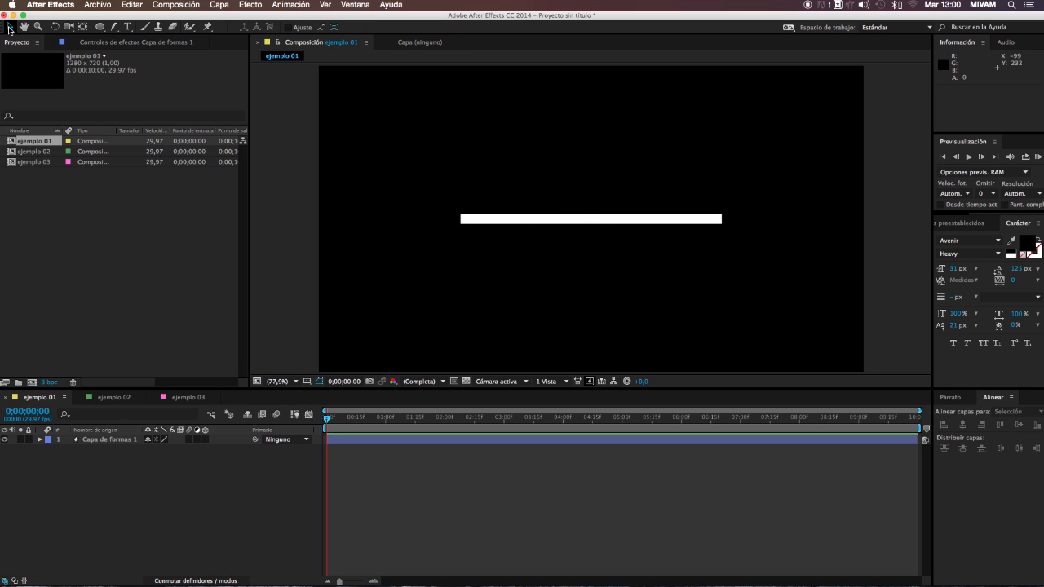
pyautogui.click(103, 440)
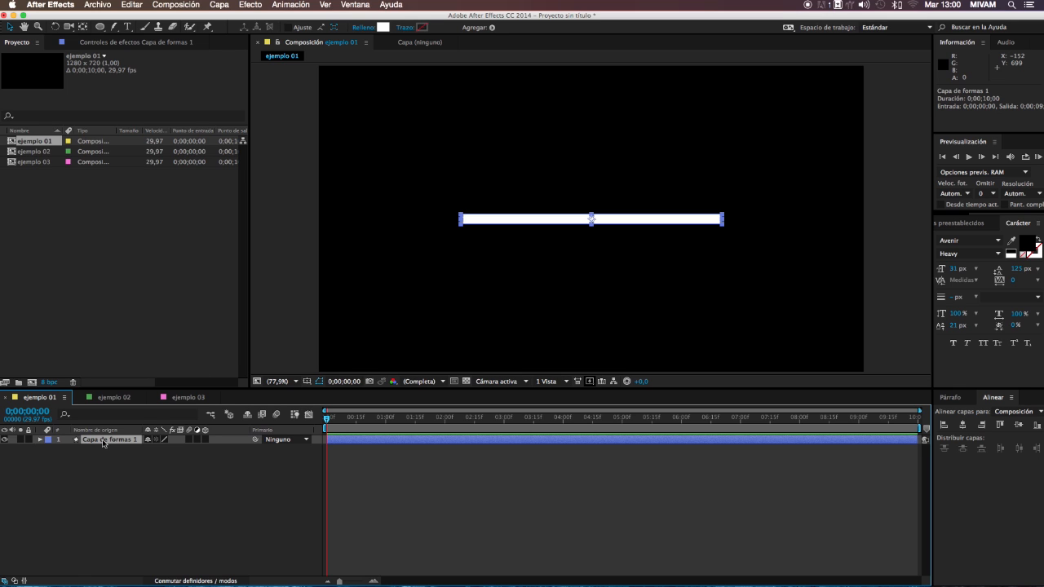
pyautogui.click(40, 441)
pyautogui.click(50, 468)
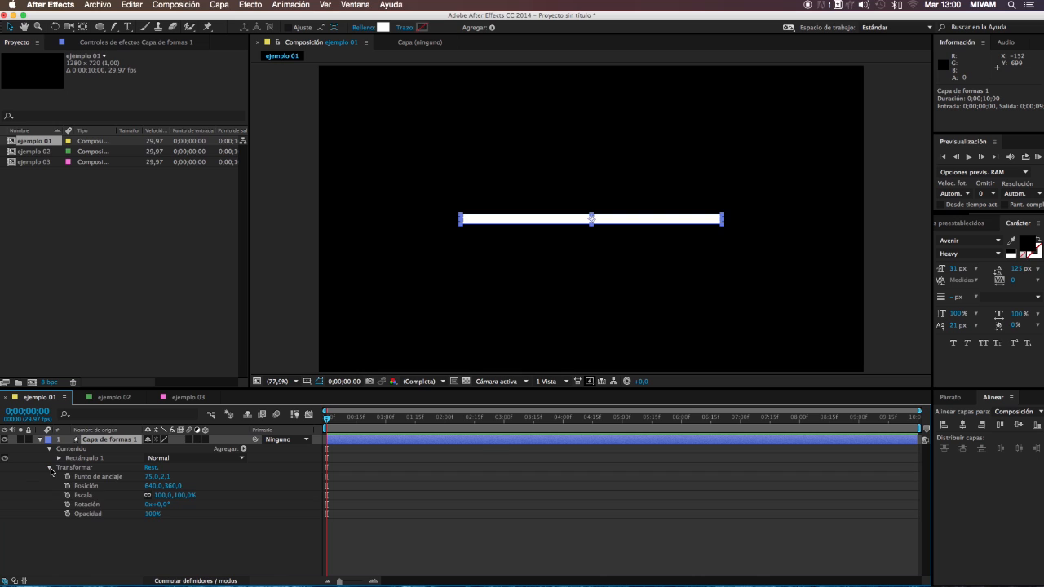
pyautogui.click(102, 481)
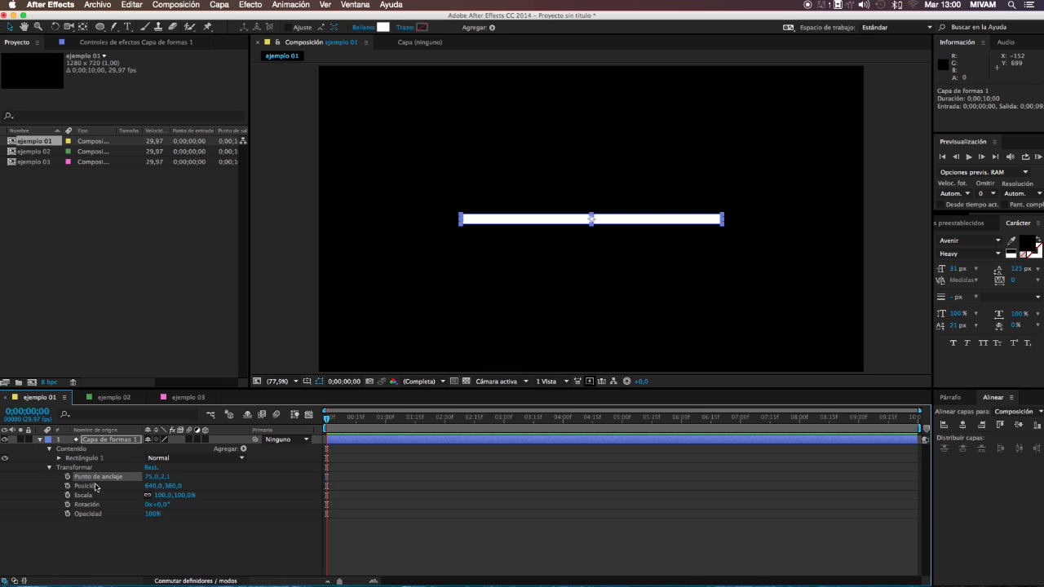
pyautogui.click(97, 487)
pyautogui.click(94, 496)
pyautogui.click(92, 505)
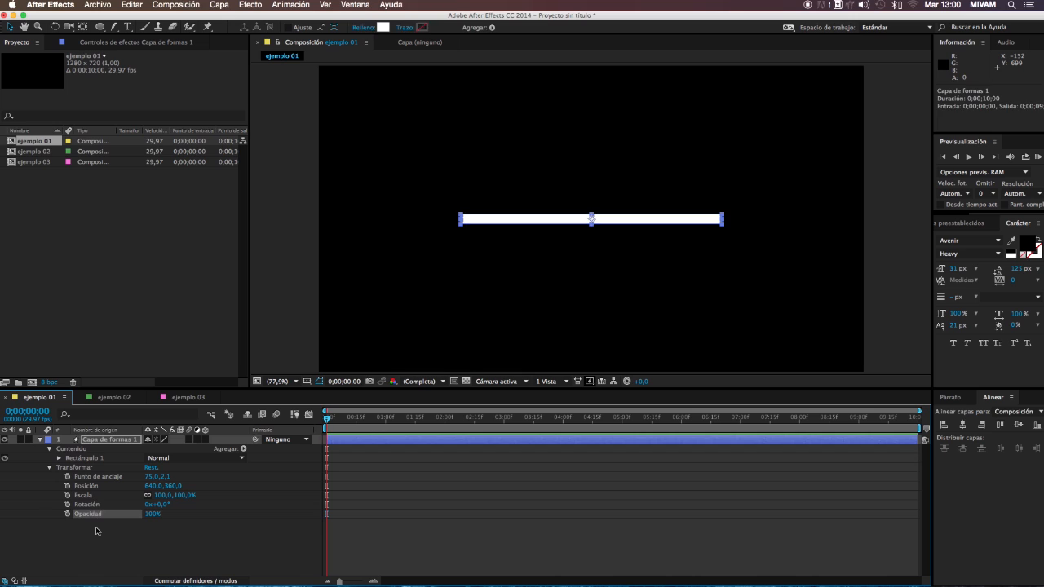
pyautogui.click(95, 531)
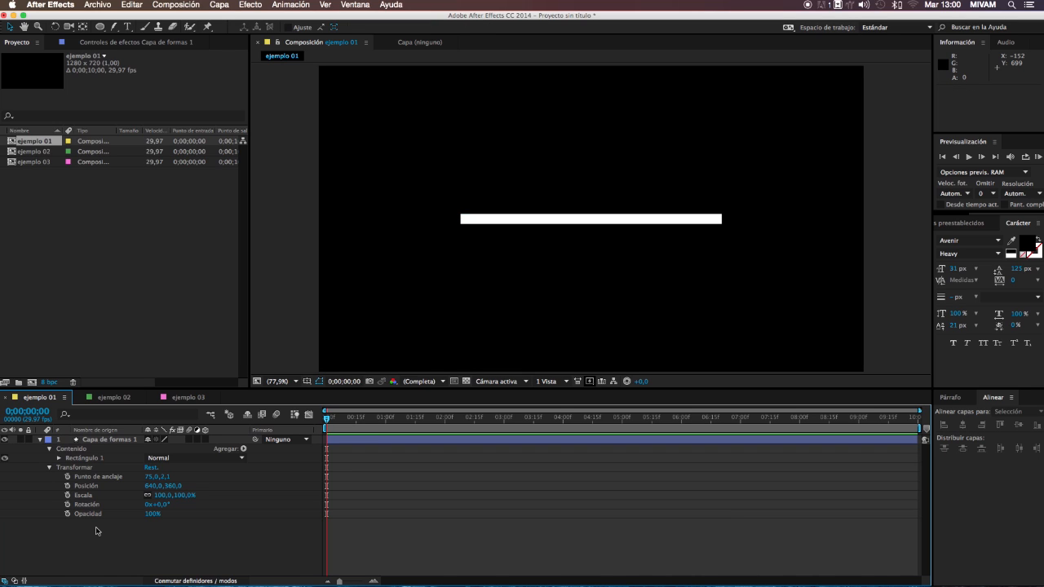
# Try shifting the shape layer's anchor point horizontally and then vertically to 97.1, undoing each change
pyautogui.click(103, 480)
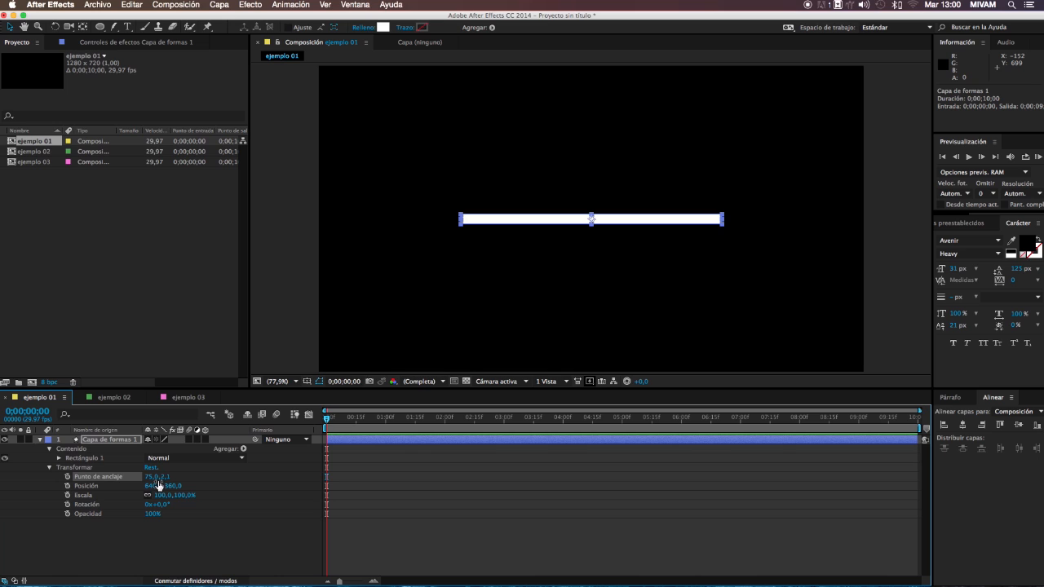
pyautogui.moveTo(157, 481); pyautogui.dragTo(192, 484)
pyautogui.press('super+z')
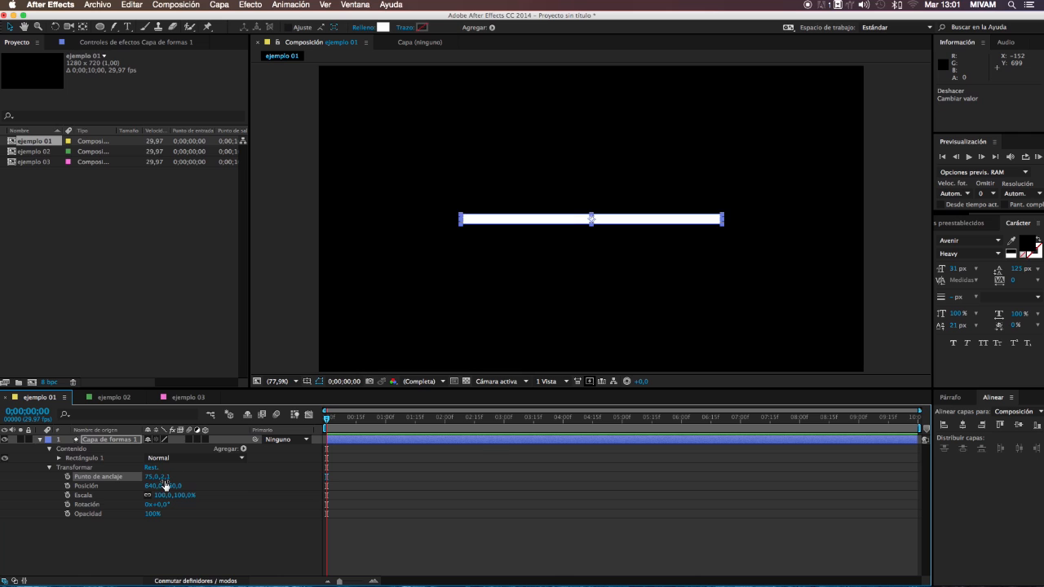
pyautogui.moveTo(166, 479); pyautogui.dragTo(218, 478)
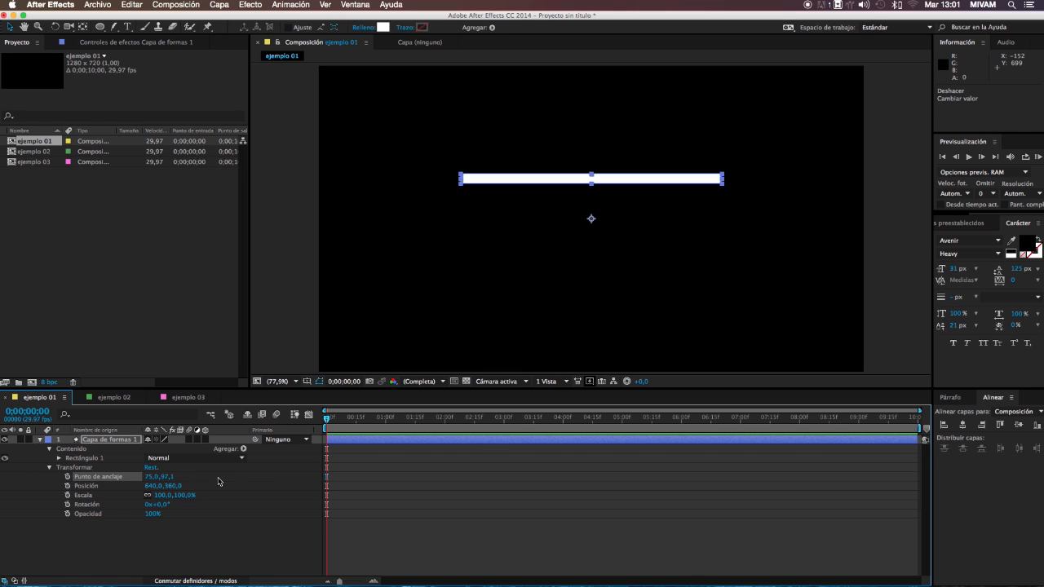
pyautogui.press('super+z')
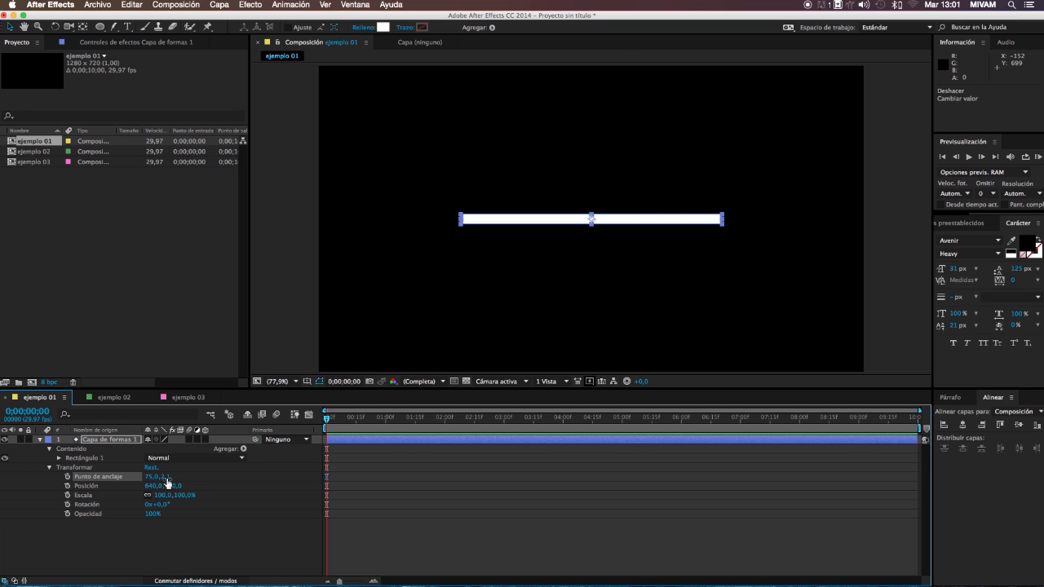
# Turn the shape layer into a 3D layer to compare its Position values, and return it to 2D
pyautogui.click(91, 487)
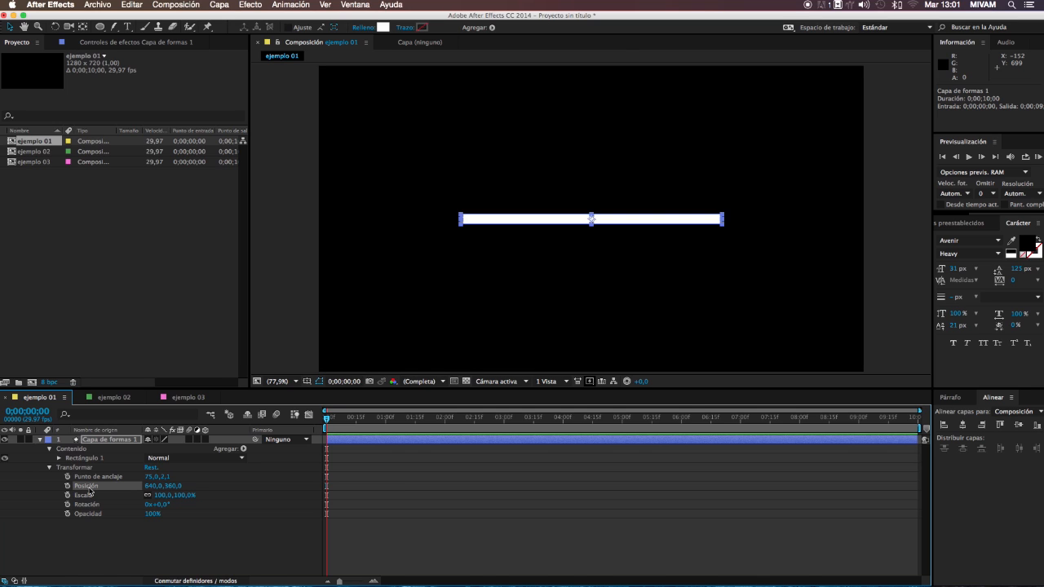
pyautogui.click(205, 441)
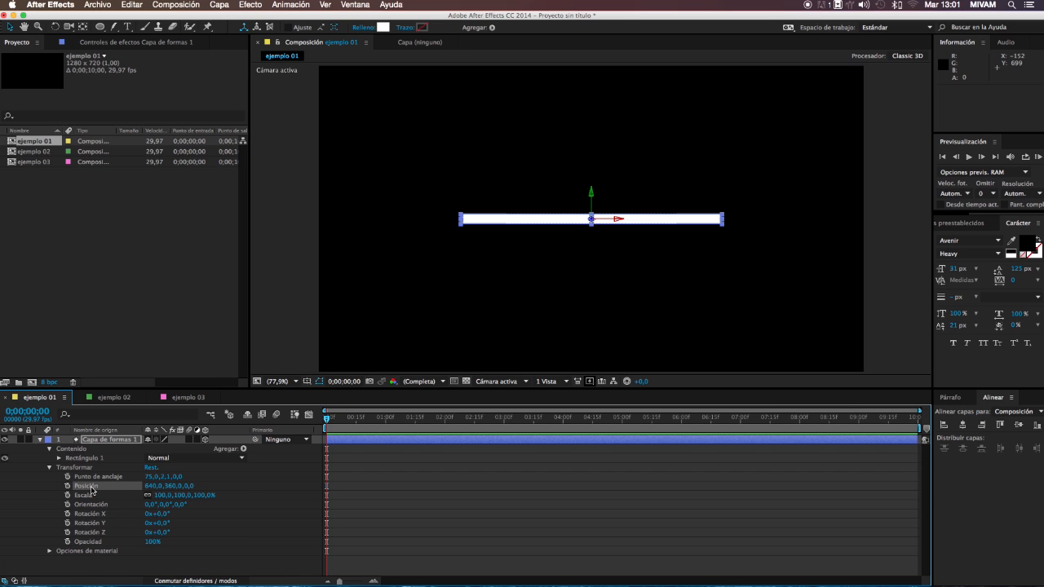
pyautogui.click(205, 439)
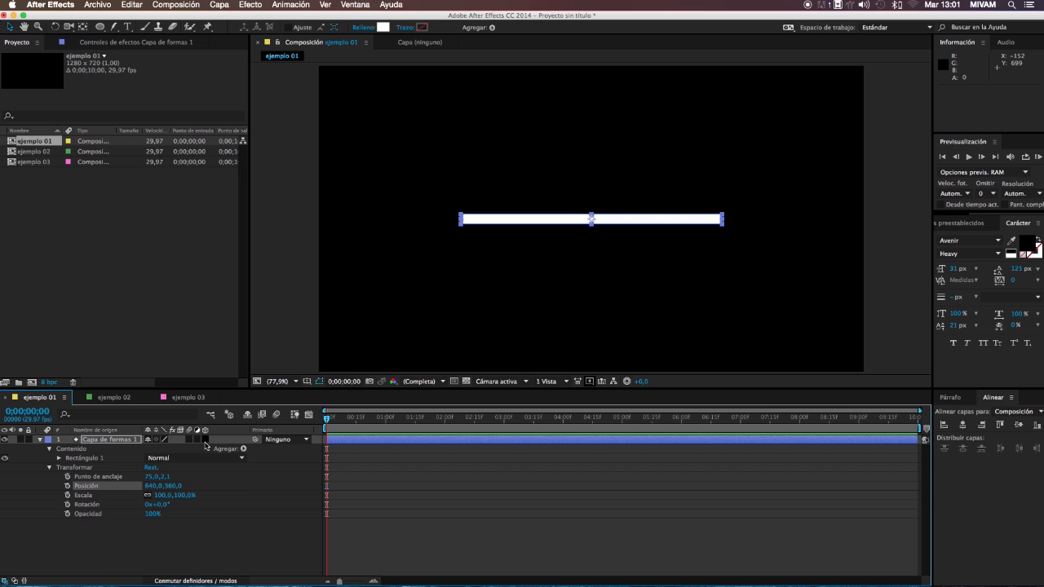
# Examine the layer's scale, rotation, opacity and anchor point properties and the elements that can be added to its contents
pyautogui.click(87, 497)
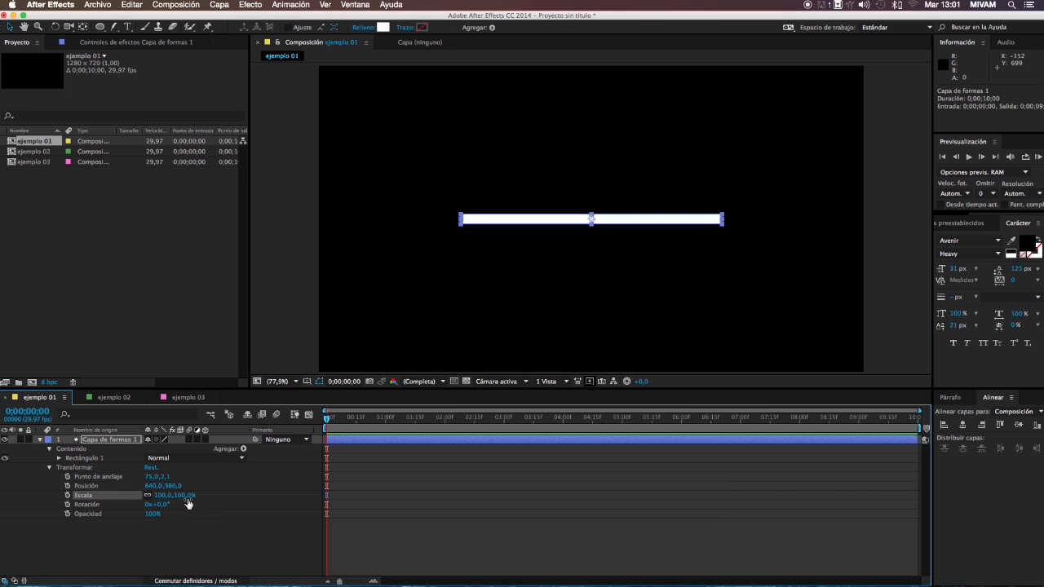
pyautogui.click(93, 505)
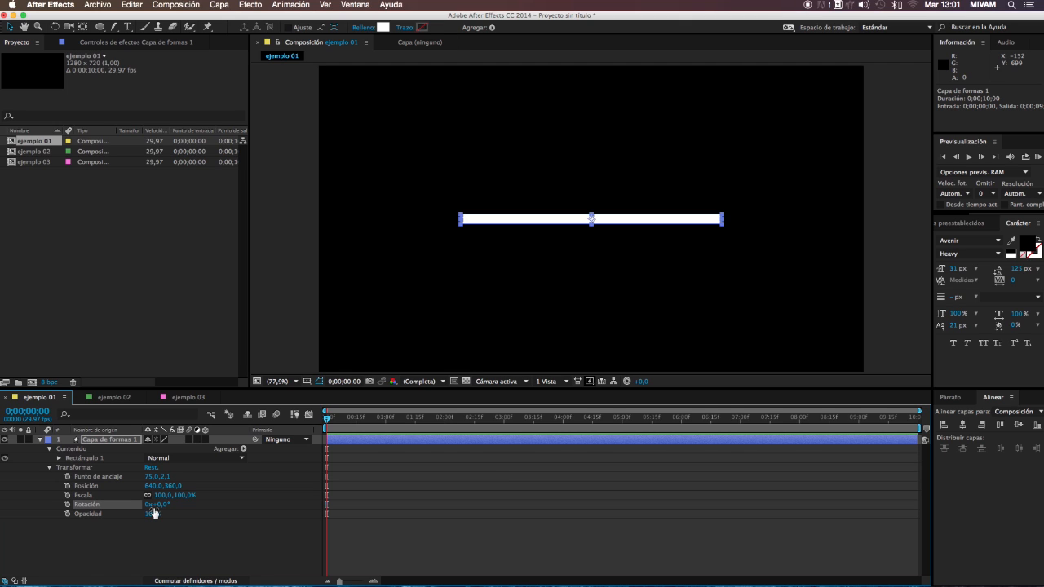
pyautogui.click(92, 515)
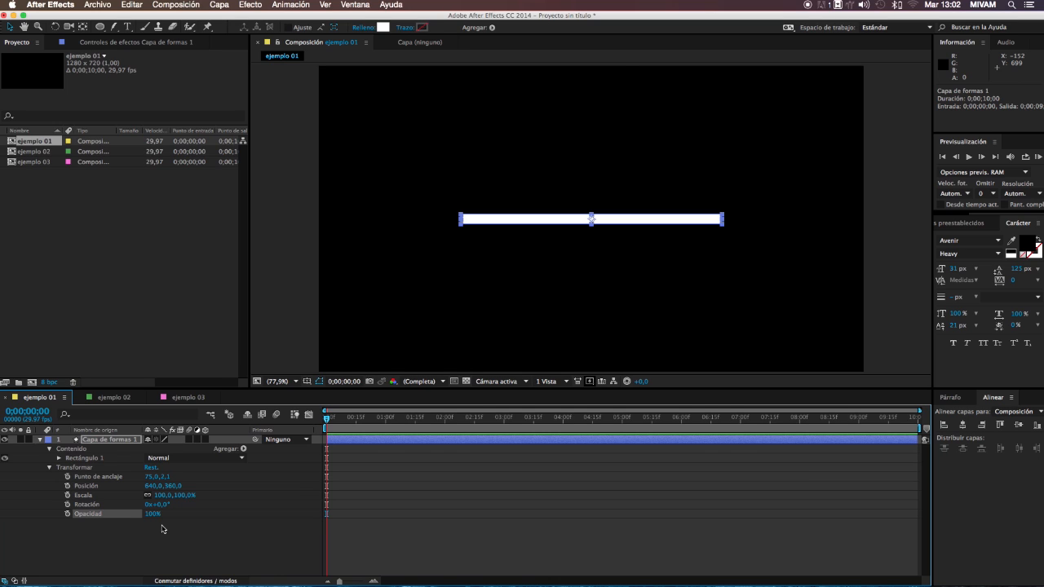
pyautogui.click(97, 477)
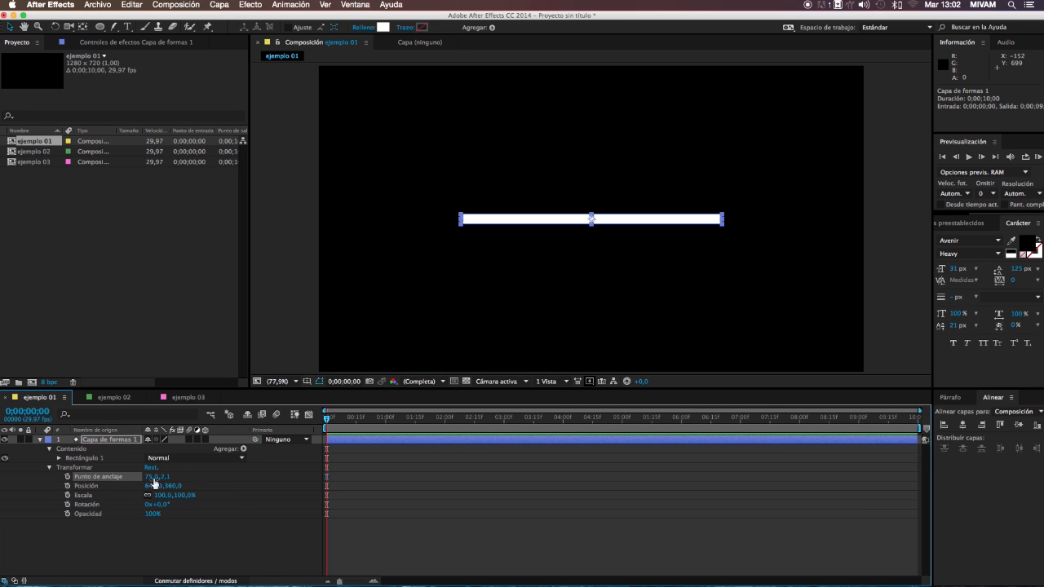
pyautogui.click(243, 450)
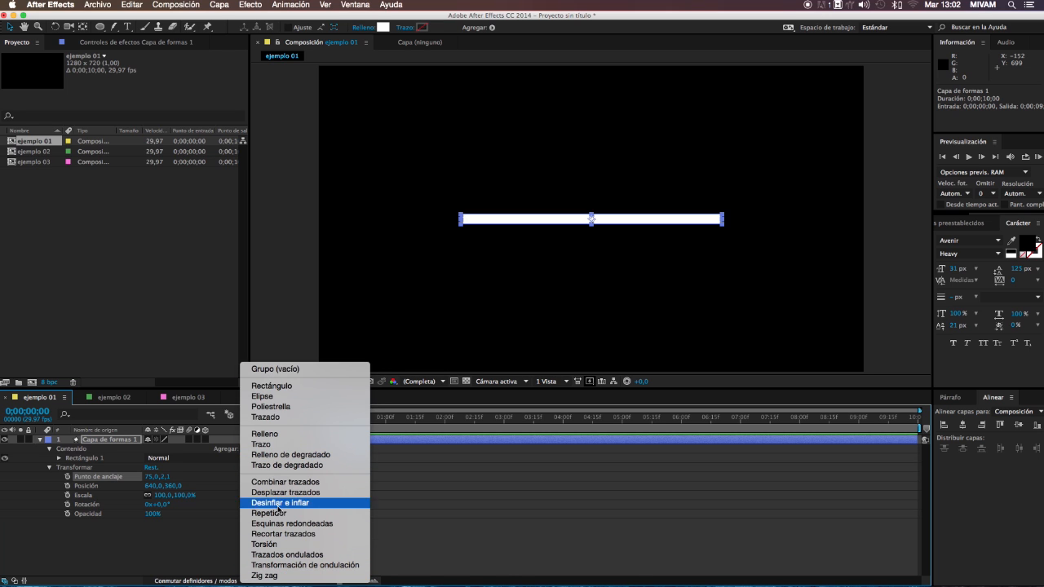
pyautogui.click(188, 552)
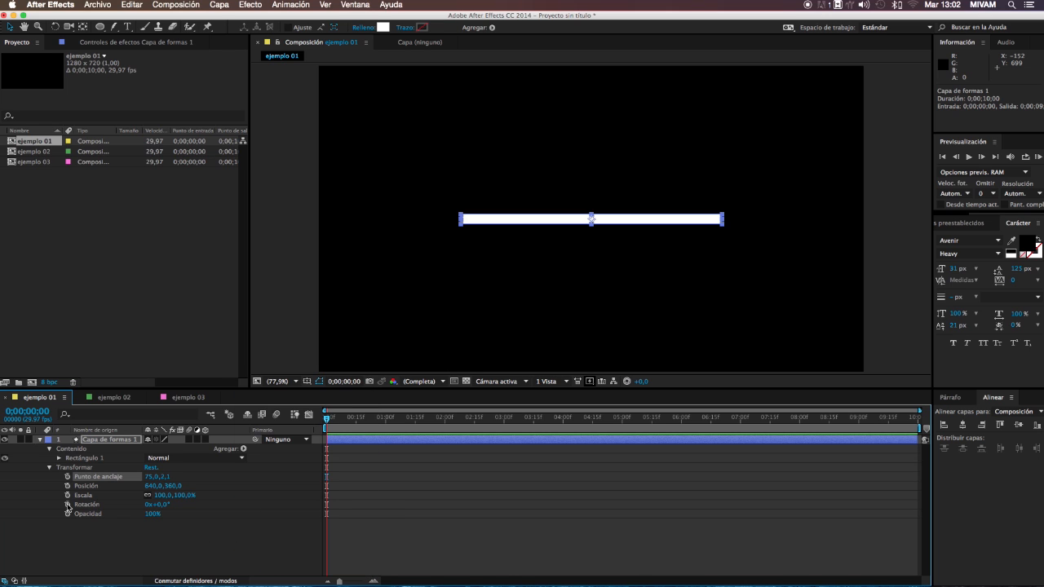
# Enable an expression on the shape layer's Position and keep the default transform.position text
pyautogui.click(91, 487)
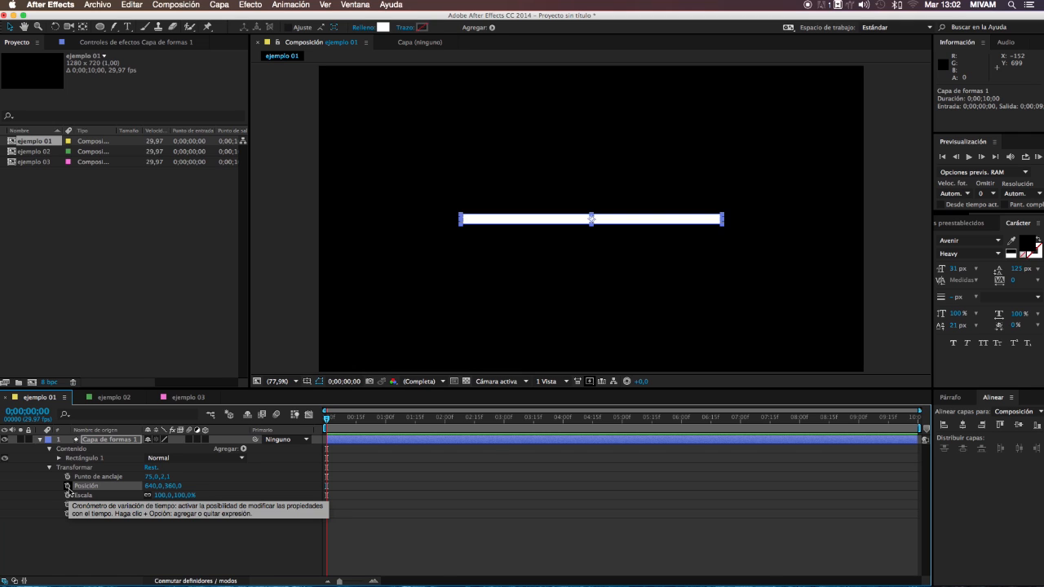
pyautogui.keyDown('alt'); pyautogui.click(67, 486); pyautogui.keyUp('alt')
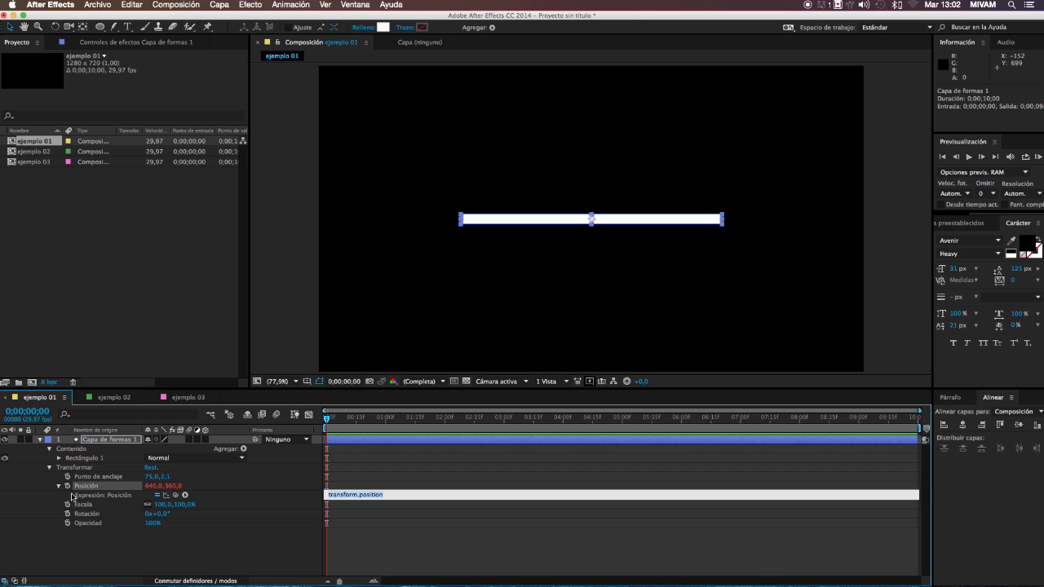
pyautogui.click(383, 495)
pyautogui.click(390, 495)
pyautogui.doubleClick(356, 495)
pyautogui.click(382, 495)
pyautogui.moveTo(390, 495); pyautogui.dragTo(319, 495)
pyautogui.click(391, 495)
pyautogui.click(375, 515)
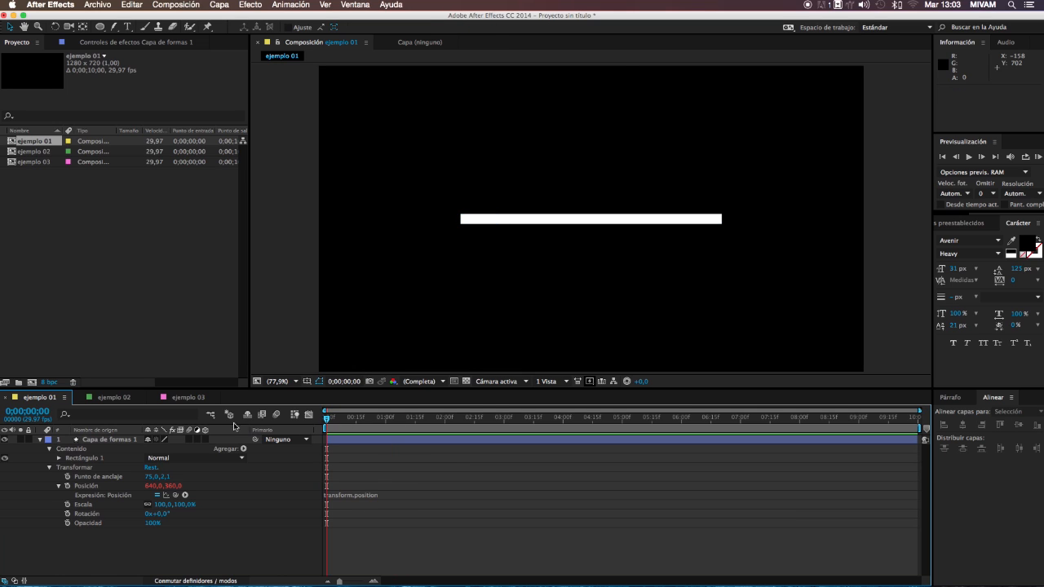
# Try moving the white bar in the composition while its Position has an expression, and undo the change
pyautogui.click(496, 222)
pyautogui.moveTo(492, 231); pyautogui.dragTo(610, 187)
pyautogui.press('super+z')
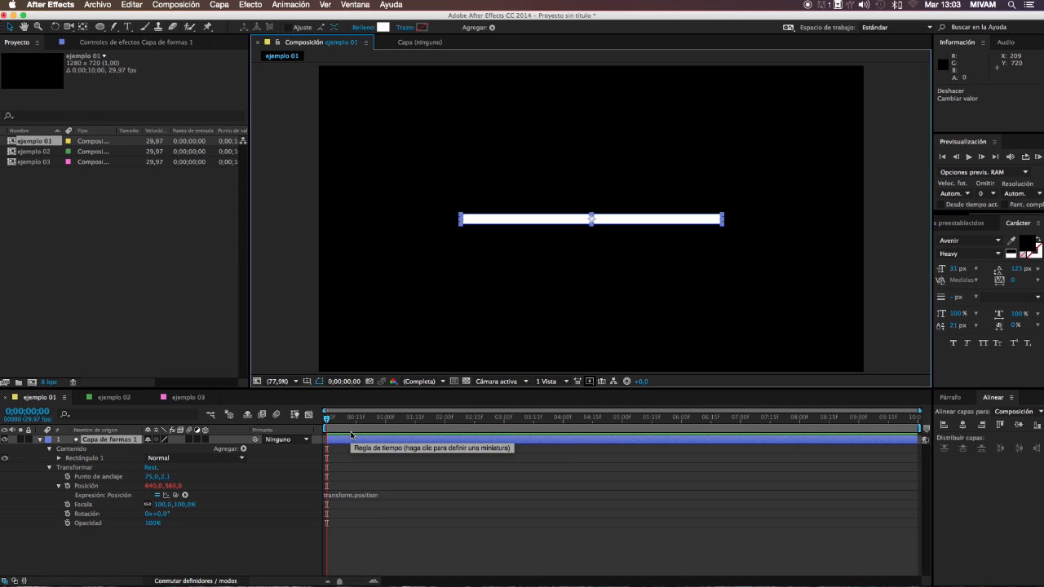
# Try entering [0,1,2 as the Position expression, erase it and remove the expression from Position
pyautogui.click(344, 497)
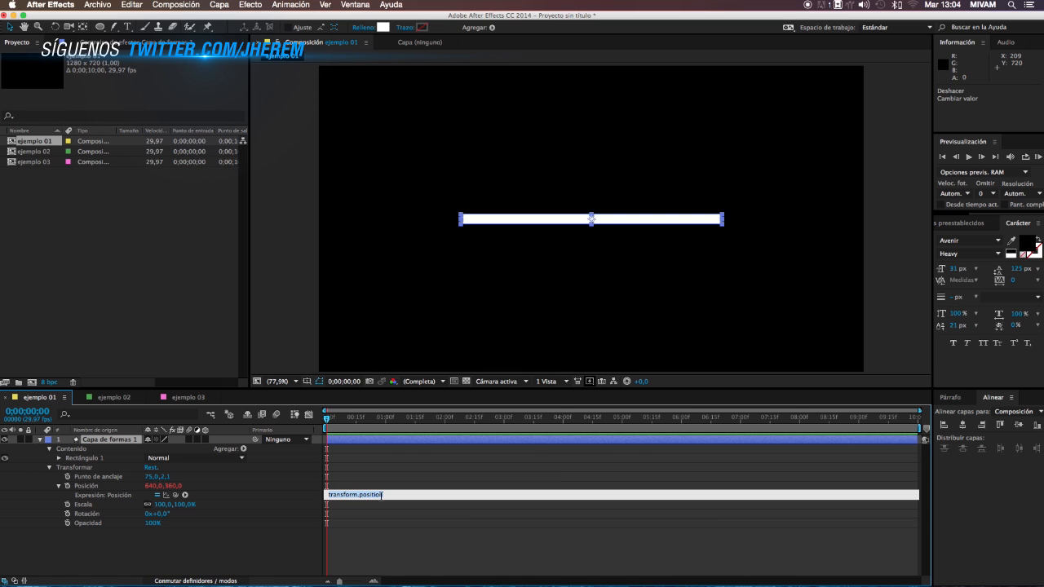
pyautogui.press('BackSpace')
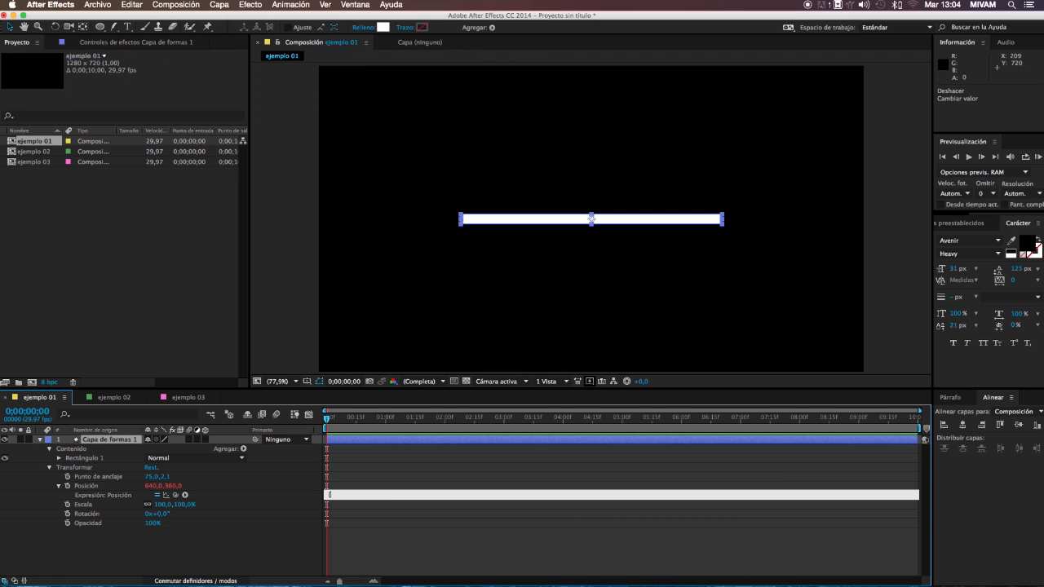
pyautogui.write('0')
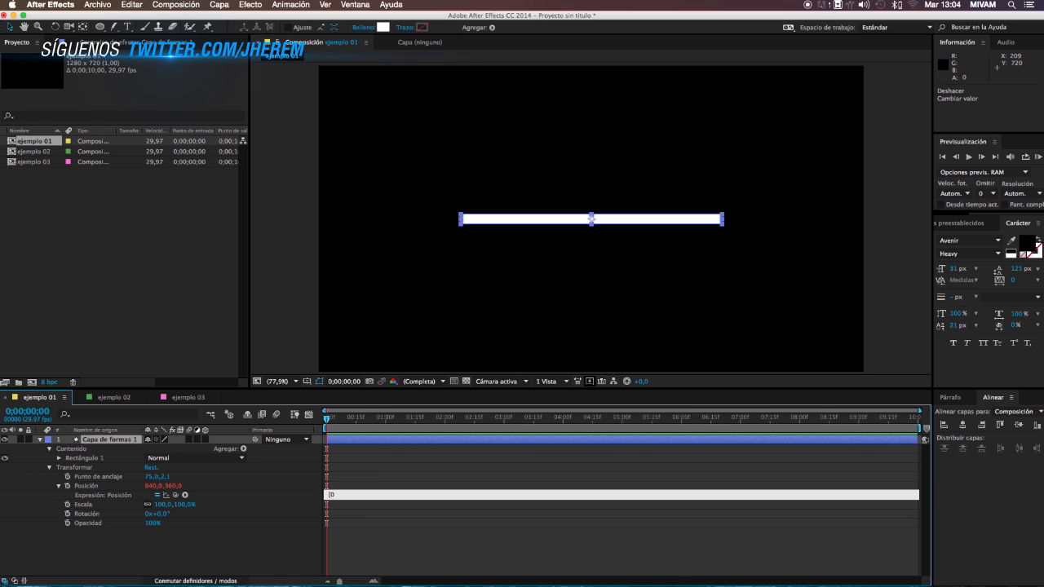
pyautogui.write('1')
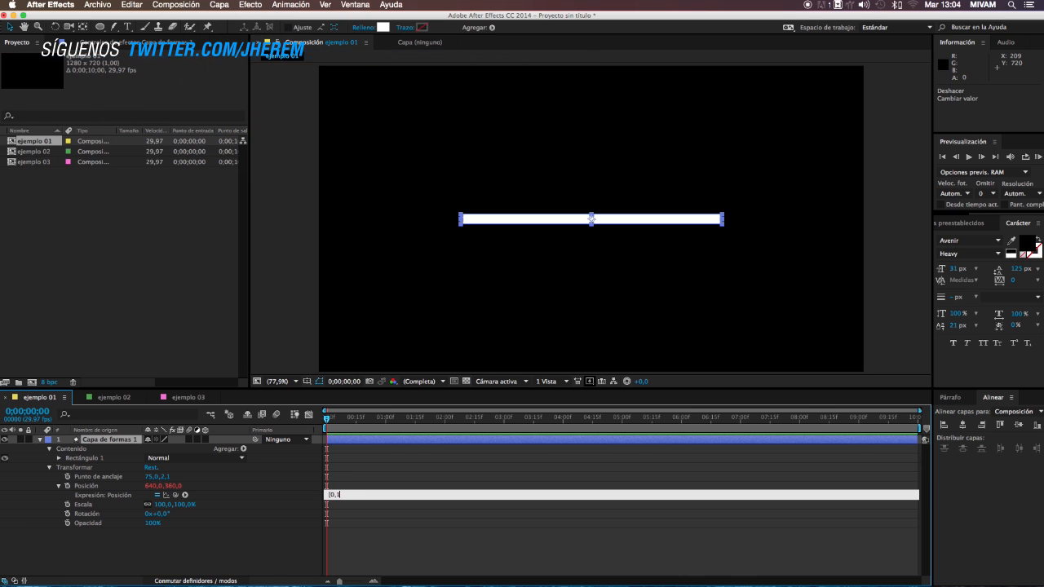
pyautogui.write(',2')
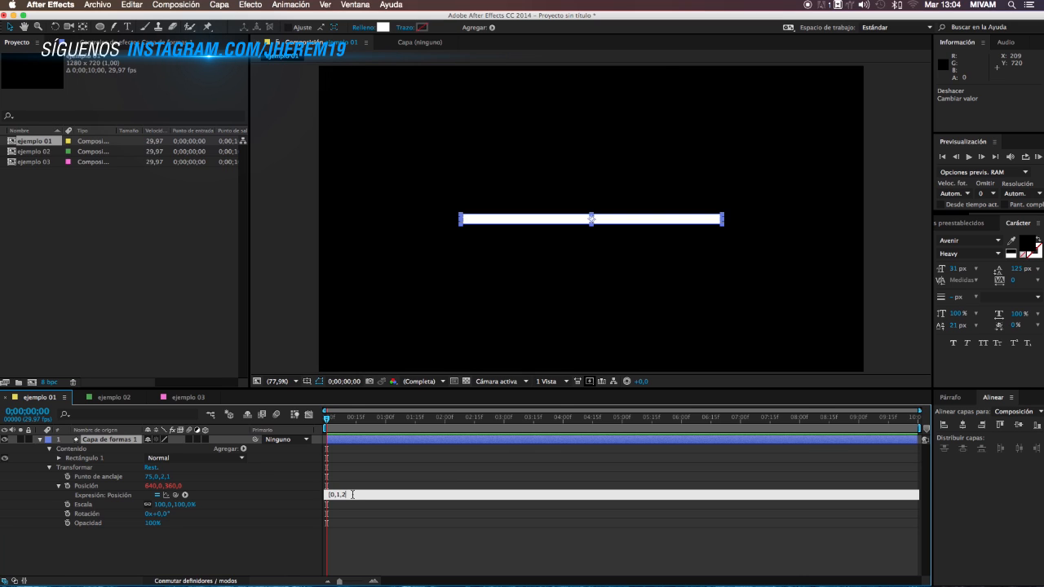
pyautogui.press('BackSpace')
pyautogui.press('BackSpace')
pyautogui.press('BackSpace')
pyautogui.press('BackSpace')
pyautogui.press('BackSpace')
pyautogui.press('BackSpace')
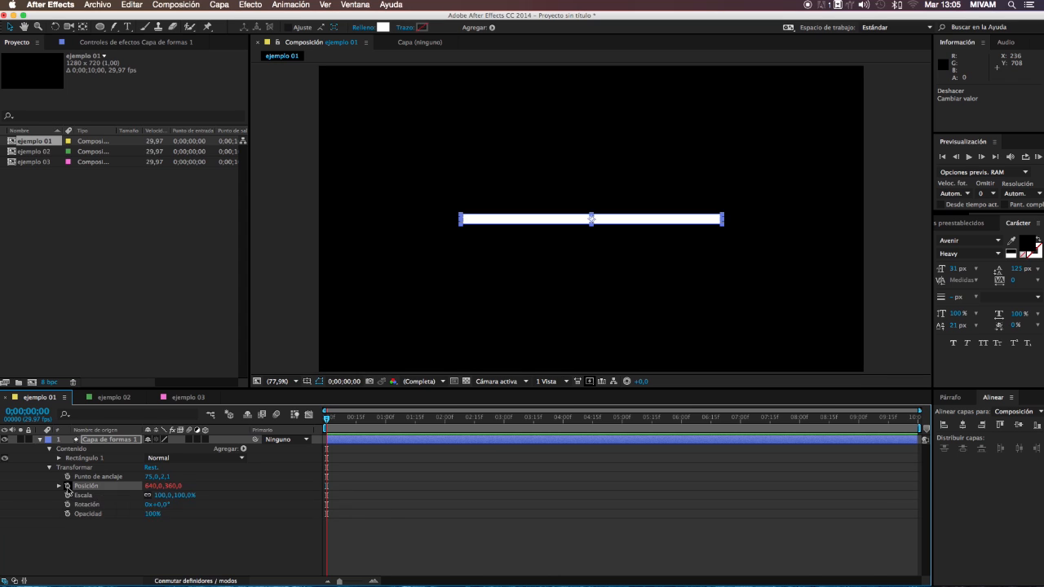
pyautogui.keyDown('alt'); pyautogui.click(68, 486); pyautogui.keyUp('alt')
# Add an expression to the shape layer's Rotation and link it to the X value of Position, transform.position[0]
pyautogui.click(90, 495)
pyautogui.click(87, 505)
pyautogui.click(89, 478)
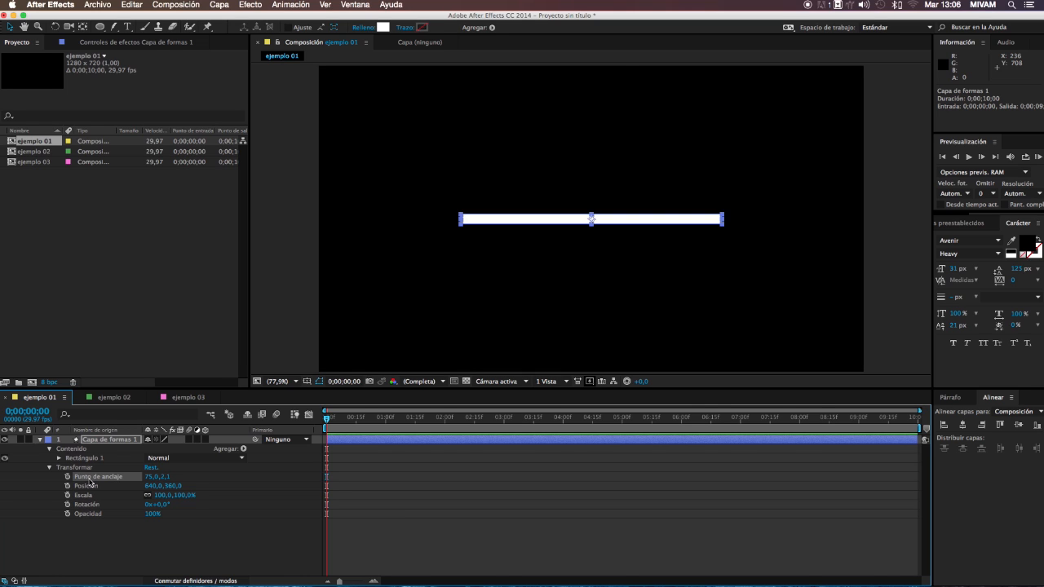
pyautogui.click(88, 487)
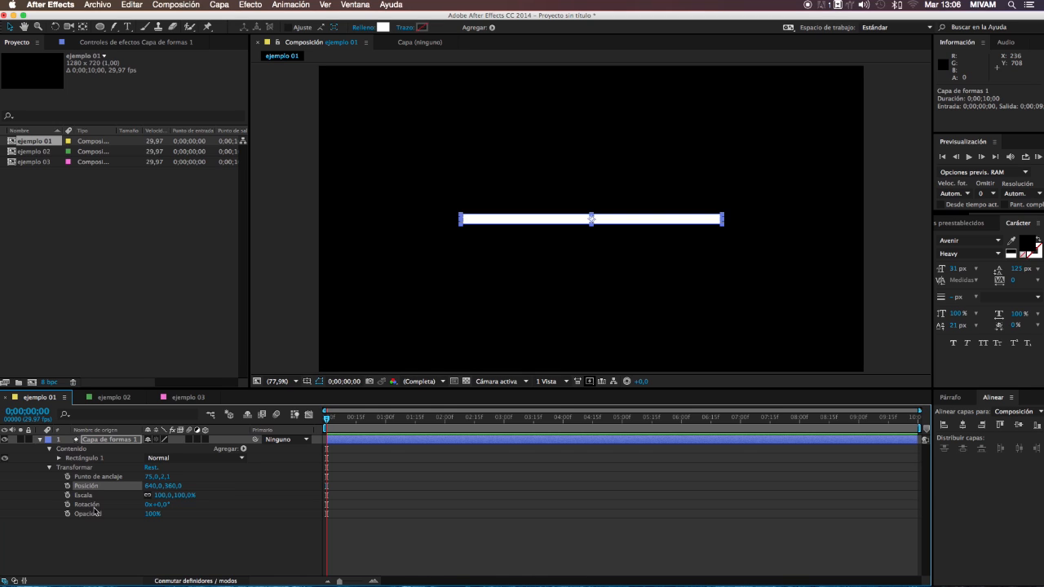
pyautogui.click(95, 506)
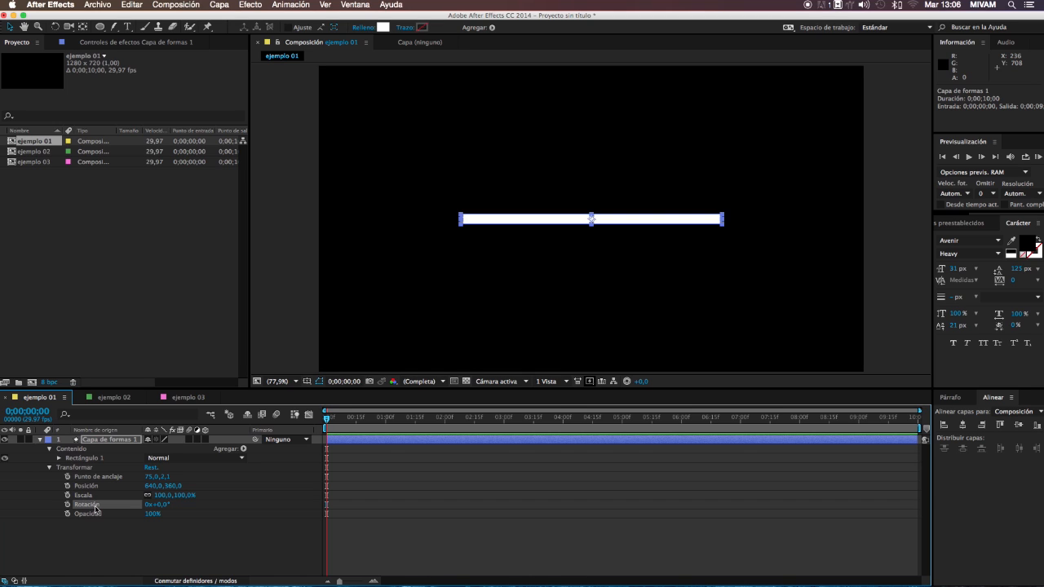
pyautogui.keyDown('alt'); pyautogui.click(68, 505); pyautogui.keyUp('alt')
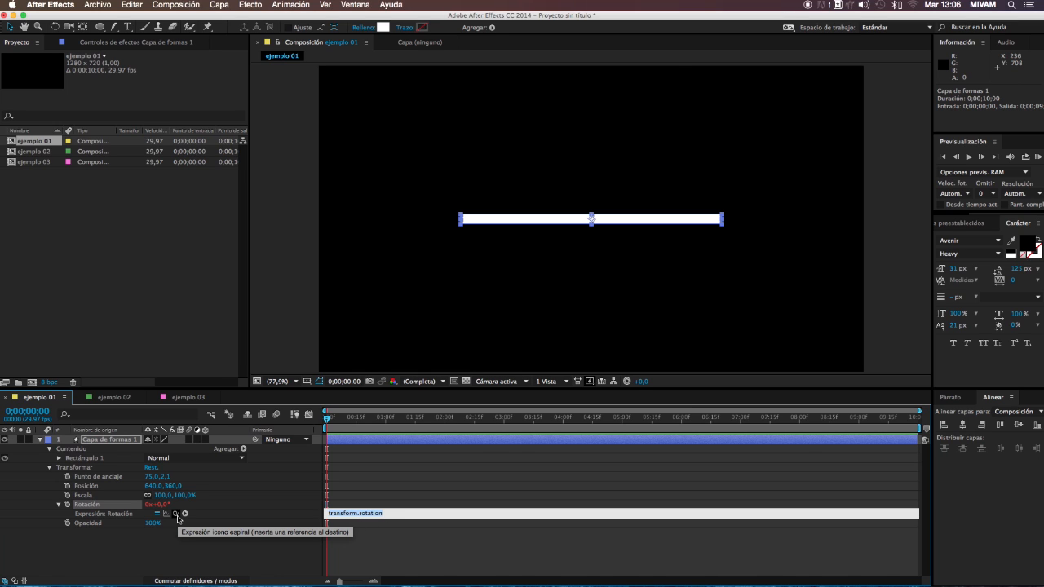
pyautogui.moveTo(178, 517)
pyautogui.mouseDown()
pyautogui.moveTo(159, 516)
pyautogui.moveTo(152, 491)
pyautogui.mouseUp()
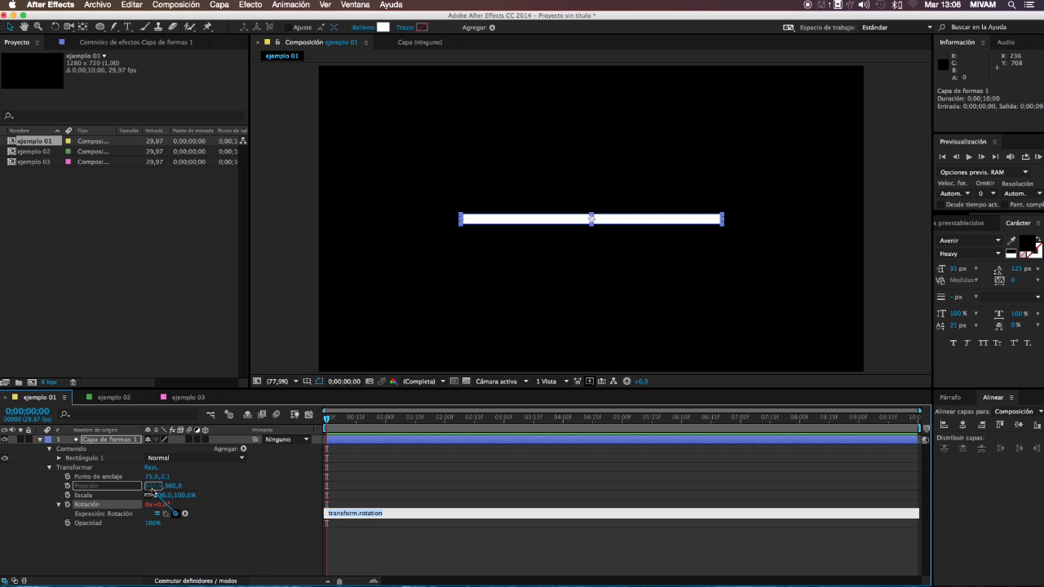
pyautogui.moveTo(152, 492); pyautogui.dragTo(152, 490)
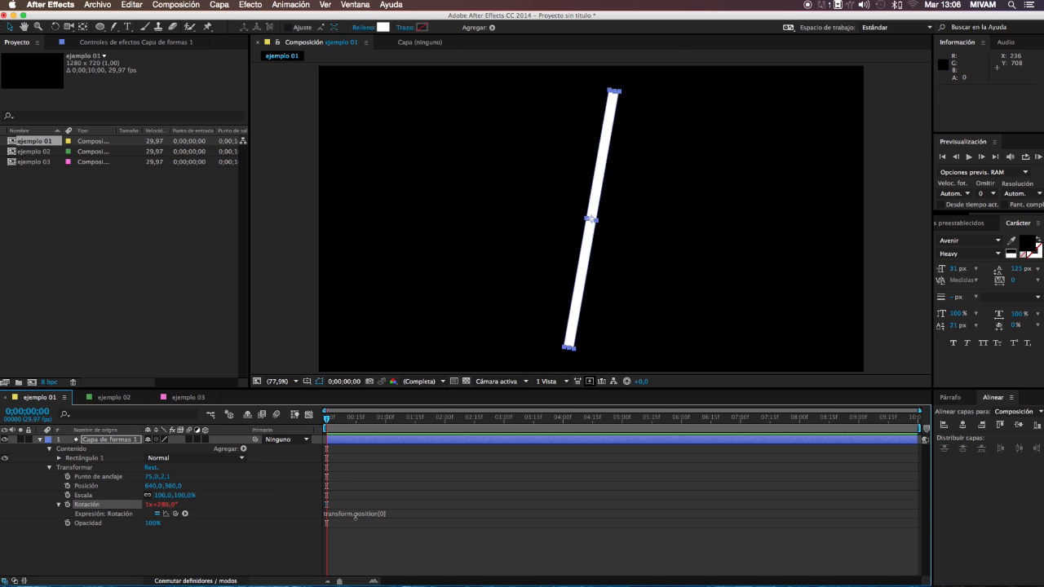
# Review the Rotation expression text and shift the shape layer's Position to about 681, 340 to test the link
pyautogui.click(357, 515)
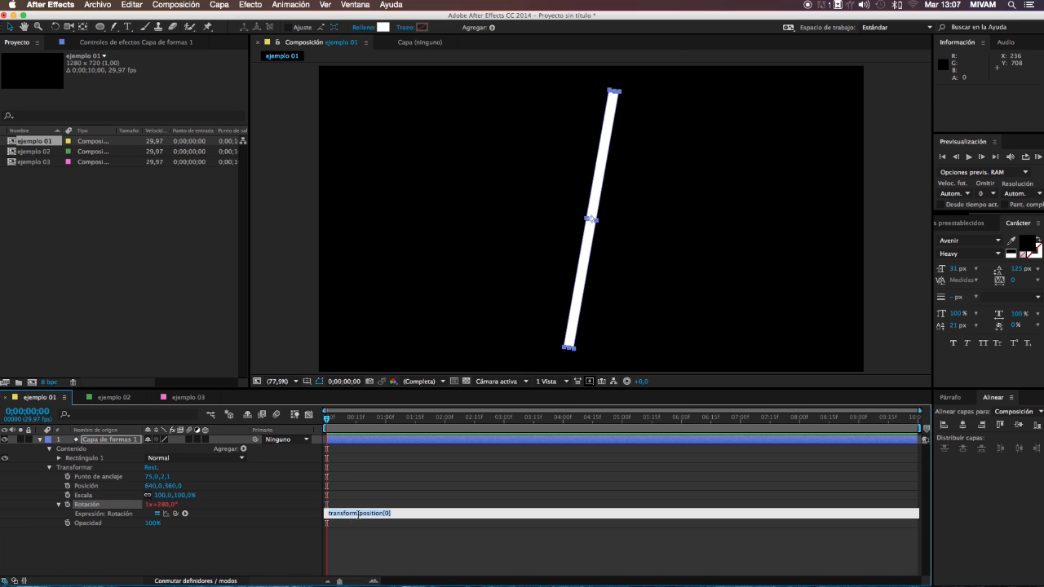
pyautogui.click(359, 514)
pyautogui.moveTo(392, 513); pyautogui.dragTo(328, 513)
pyautogui.click(396, 513)
pyautogui.moveTo(152, 489); pyautogui.dragTo(175, 489)
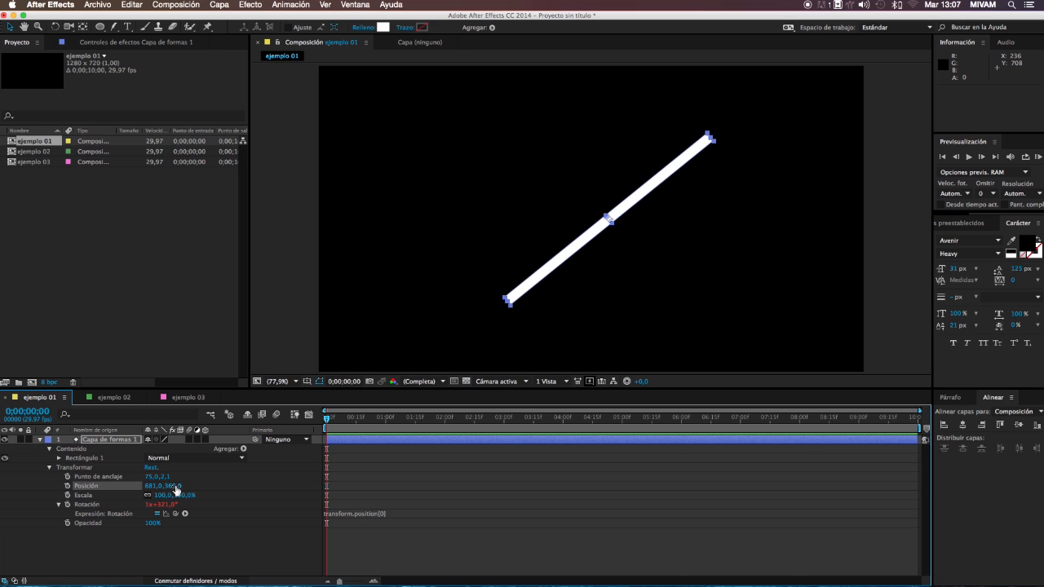
pyautogui.moveTo(175, 487)
pyautogui.mouseDown()
pyautogui.moveTo(237, 486)
pyautogui.moveTo(115, 486)
pyautogui.moveTo(187, 486)
pyautogui.moveTo(158, 500)
pyautogui.mouseUp()
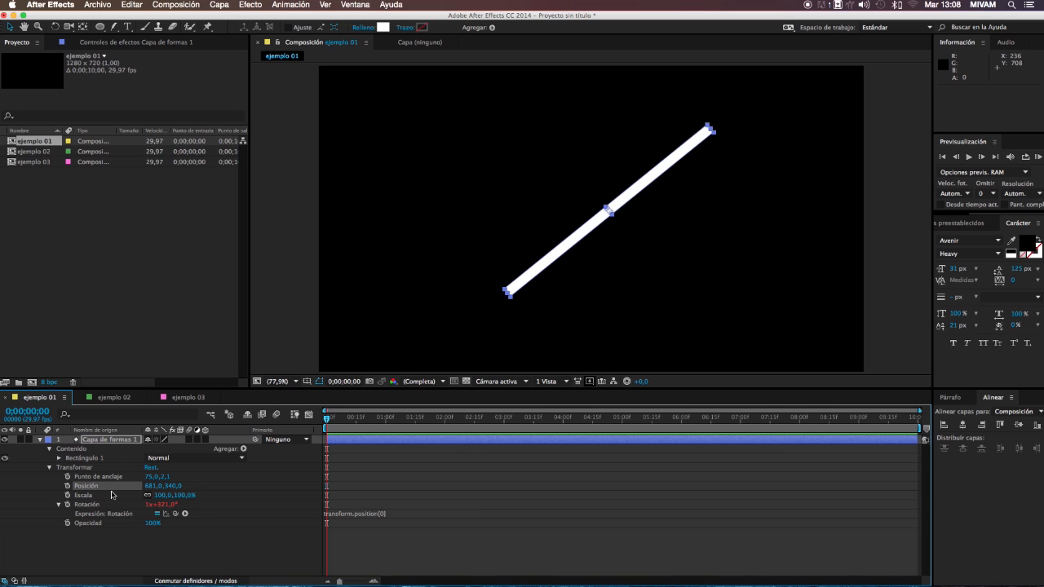
# Extend the Rotation expression to transform.position[0]+transform.position[1] and move the white bar to about 684.8, 343.1
pyautogui.click(393, 515)
pyautogui.click(394, 513)
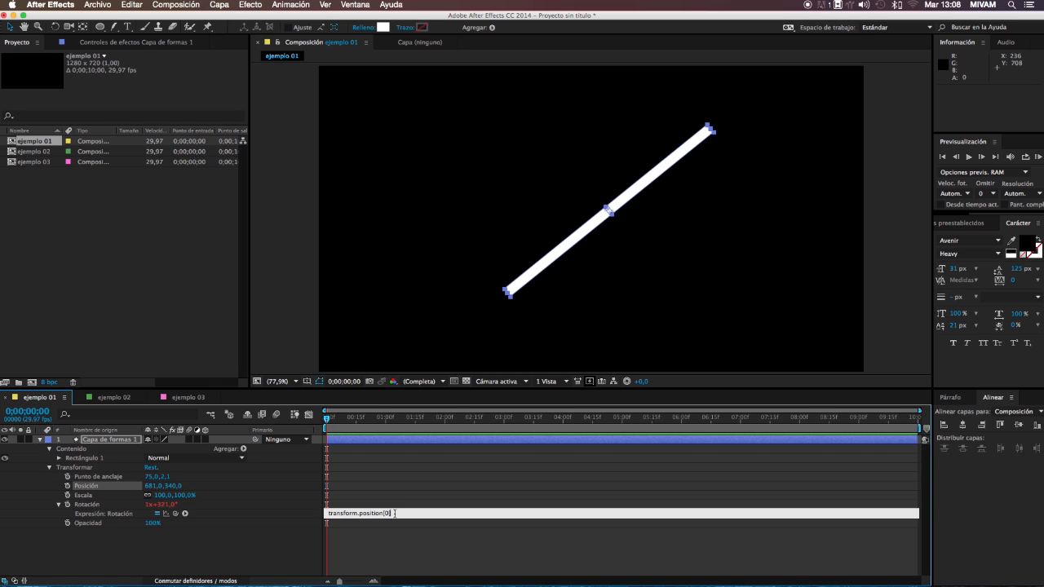
pyautogui.write('+')
pyautogui.moveTo(167, 515); pyautogui.dragTo(175, 487)
pyautogui.click(364, 532)
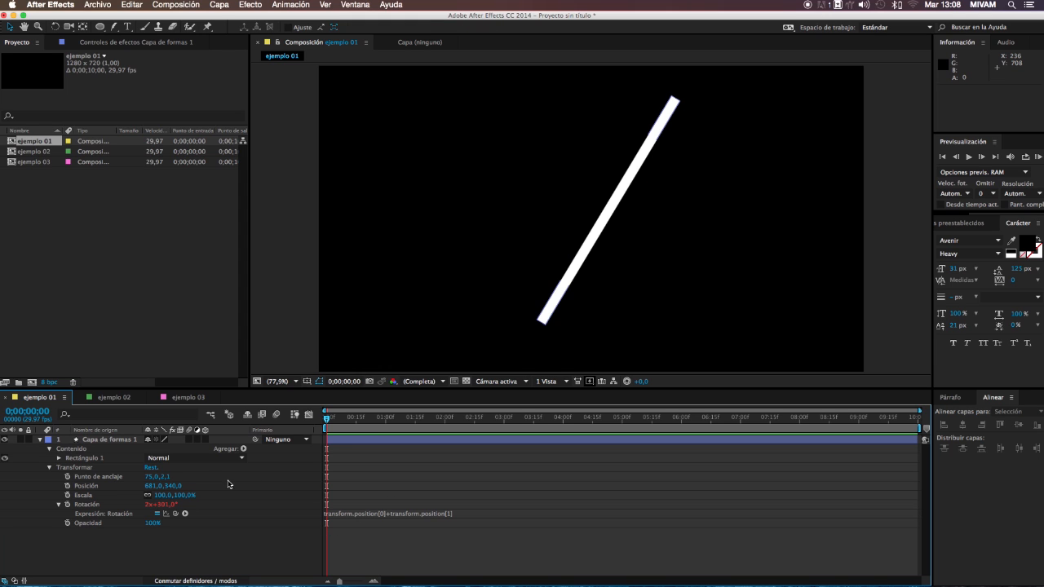
pyautogui.moveTo(175, 485); pyautogui.dragTo(245, 481)
pyautogui.moveTo(613, 249); pyautogui.dragTo(617, 194)
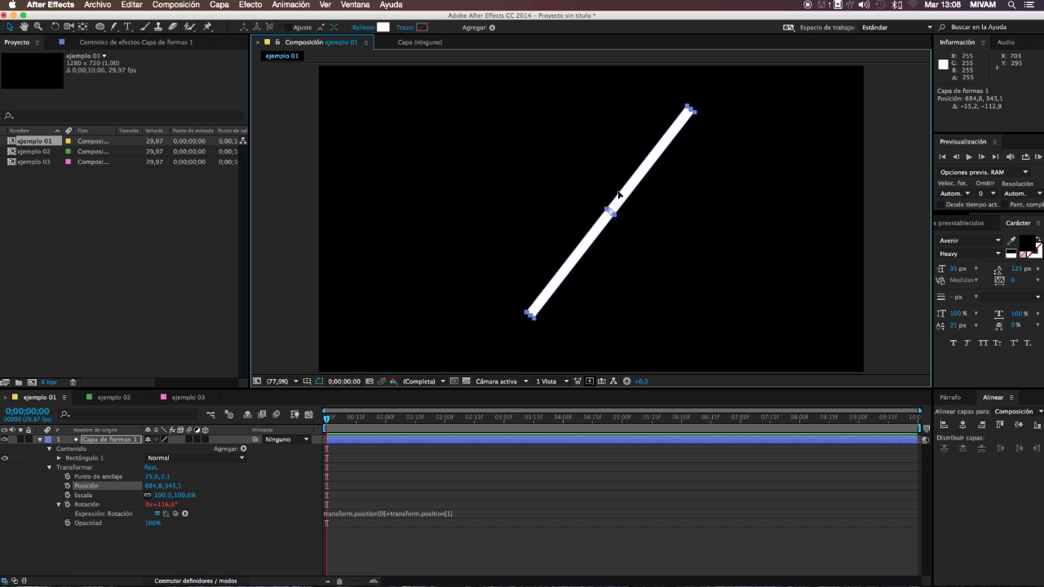
# Examine the two position terms in the Rotation expression and the plus operator joining them
pyautogui.click(382, 515)
pyautogui.click(386, 514)
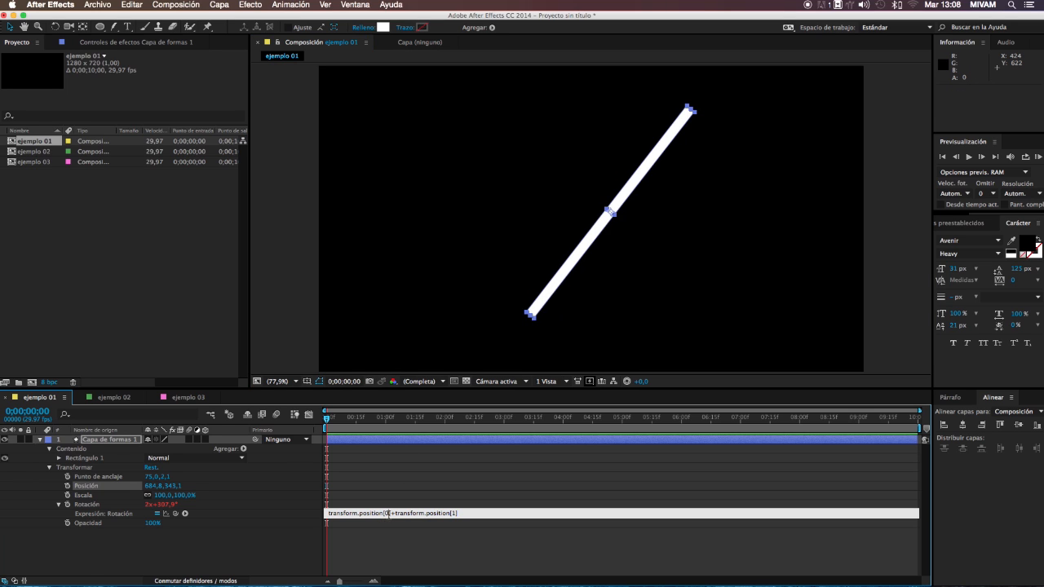
pyautogui.moveTo(390, 514); pyautogui.dragTo(316, 515)
pyautogui.click(275, 549)
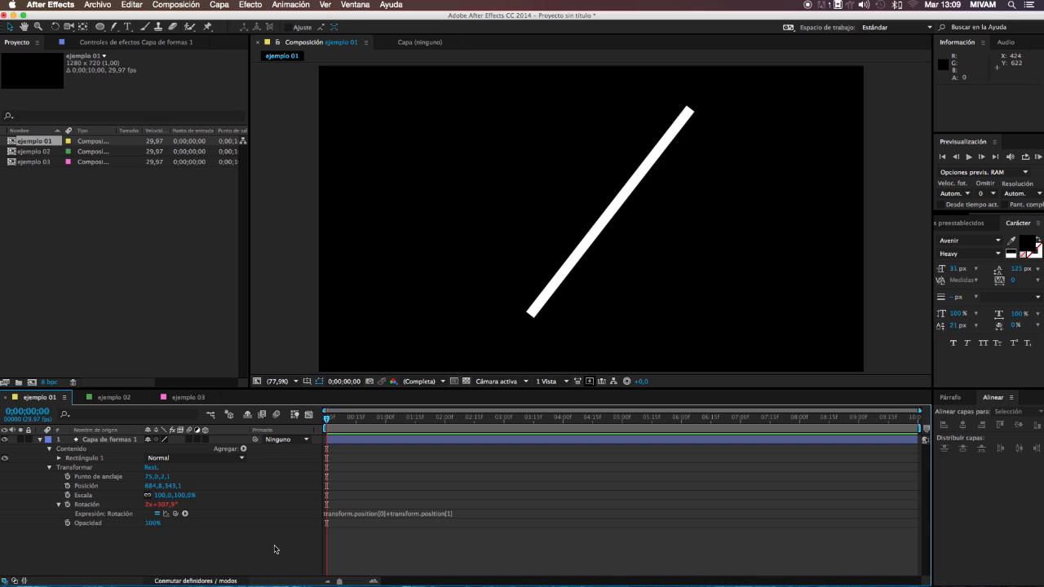
pyautogui.click(389, 514)
pyautogui.click(392, 513)
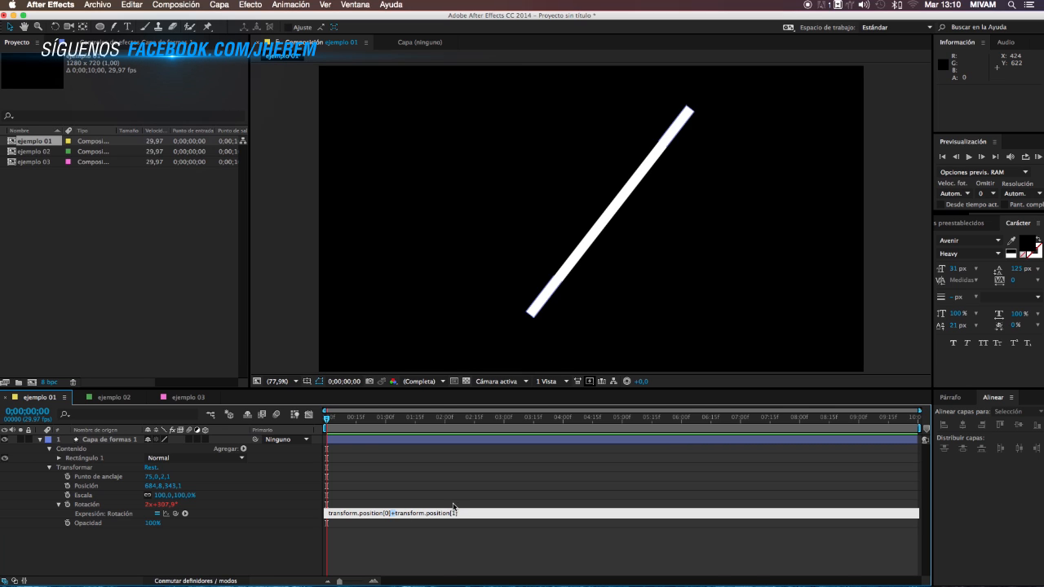
pyautogui.click(481, 512)
pyautogui.click(313, 536)
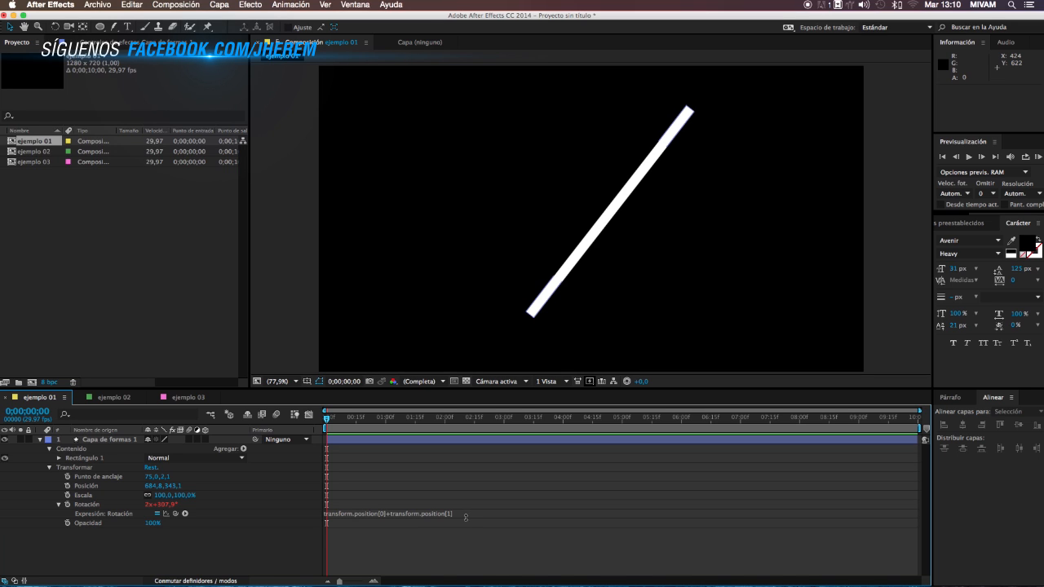
# Remove +transform.position[1] from the Rotation expression so only transform.position[0] is used
pyautogui.click(466, 516)
pyautogui.moveTo(458, 513); pyautogui.dragTo(390, 512)
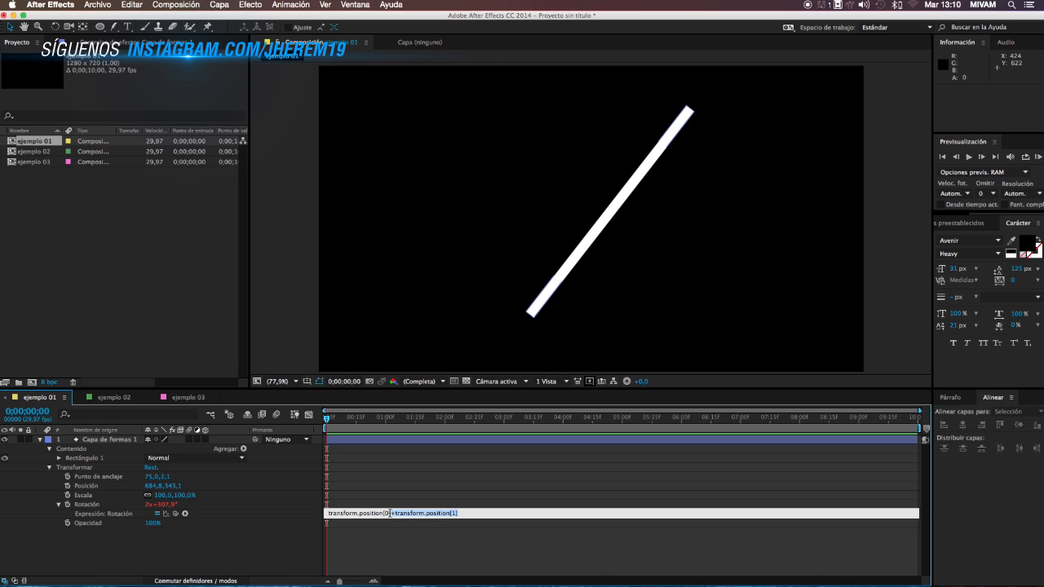
pyautogui.press('BackSpace')
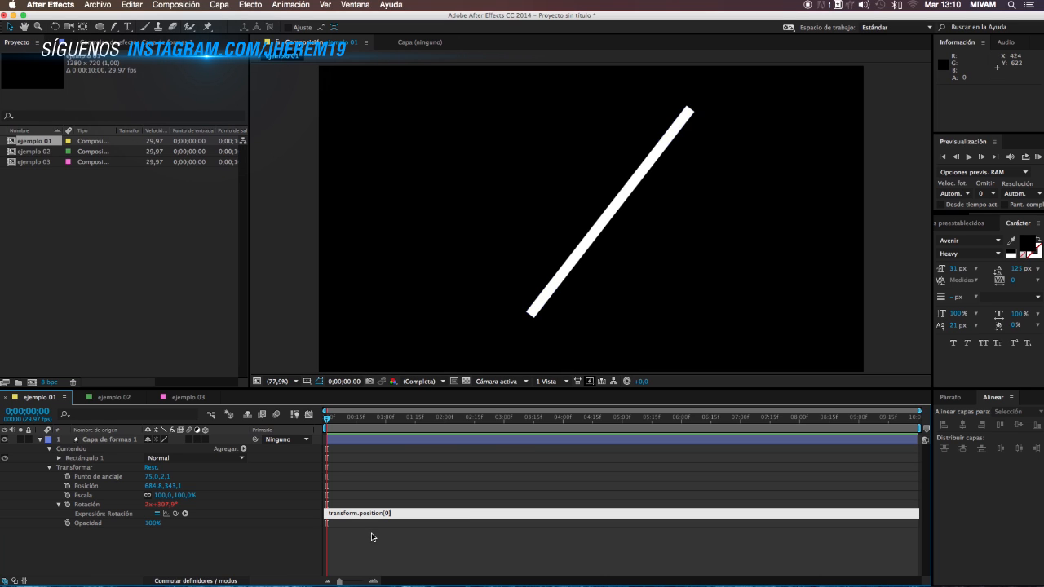
pyautogui.press('KP_Enter')
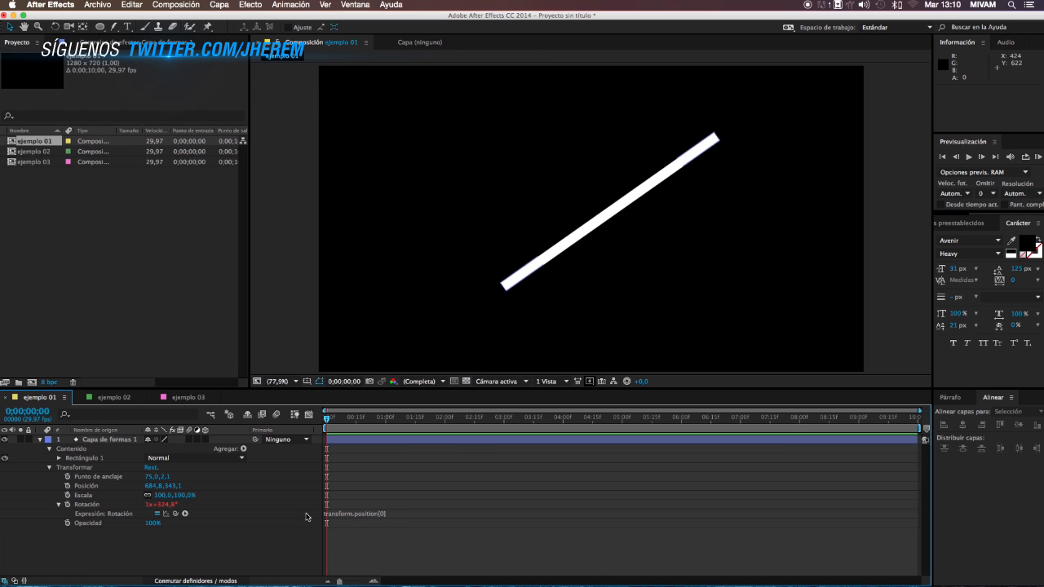
# Move the shape layer's X position to about 748.8 to test how it drives the rotation
pyautogui.click(178, 505)
pyautogui.click(223, 510)
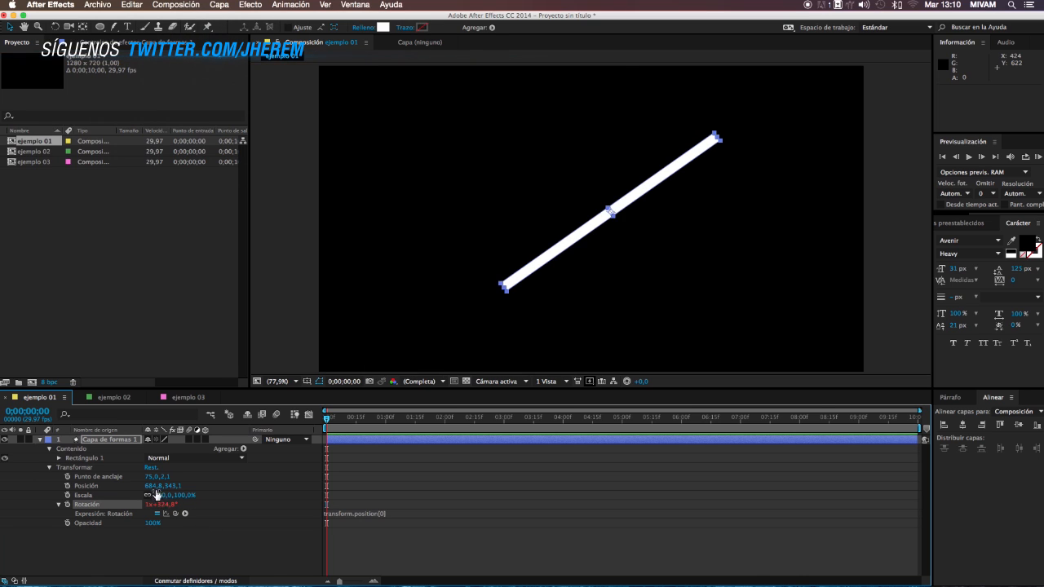
pyautogui.moveTo(149, 488); pyautogui.dragTo(175, 480)
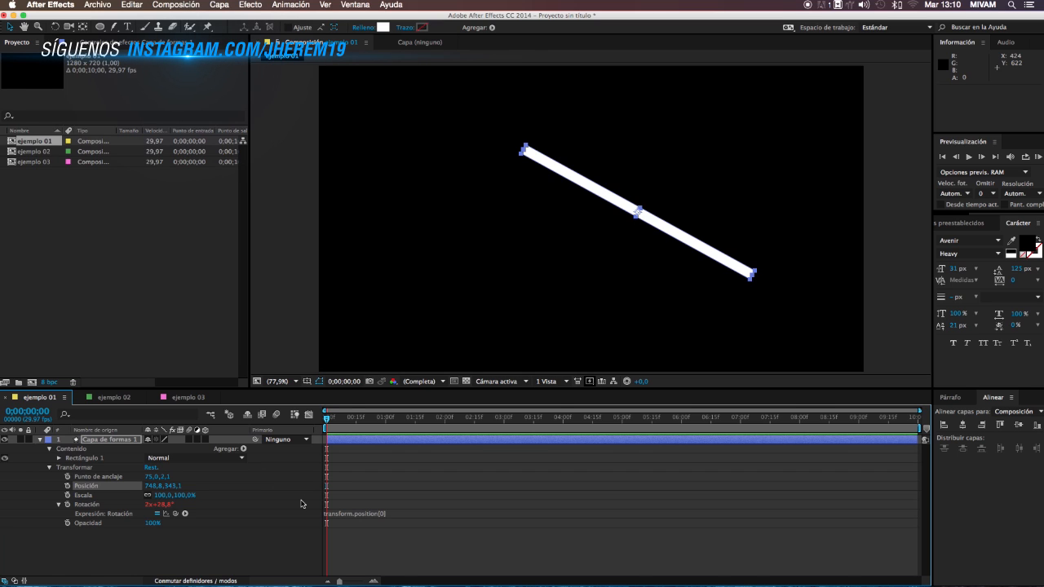
# Add the layer's own rotation to the Rotation expression, giving transform.position[0]+transform.rotation
pyautogui.click(384, 514)
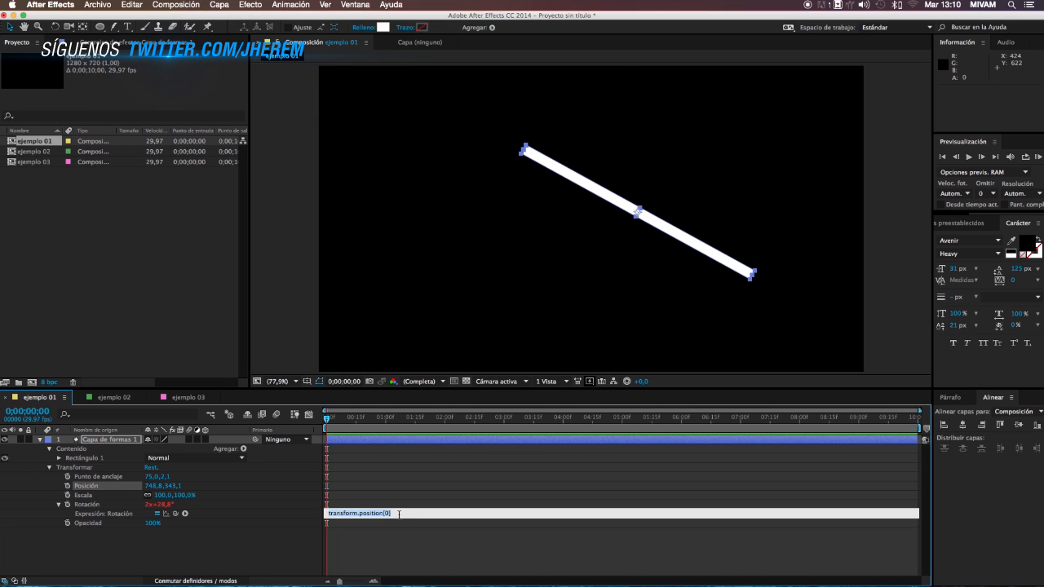
pyautogui.click(398, 513)
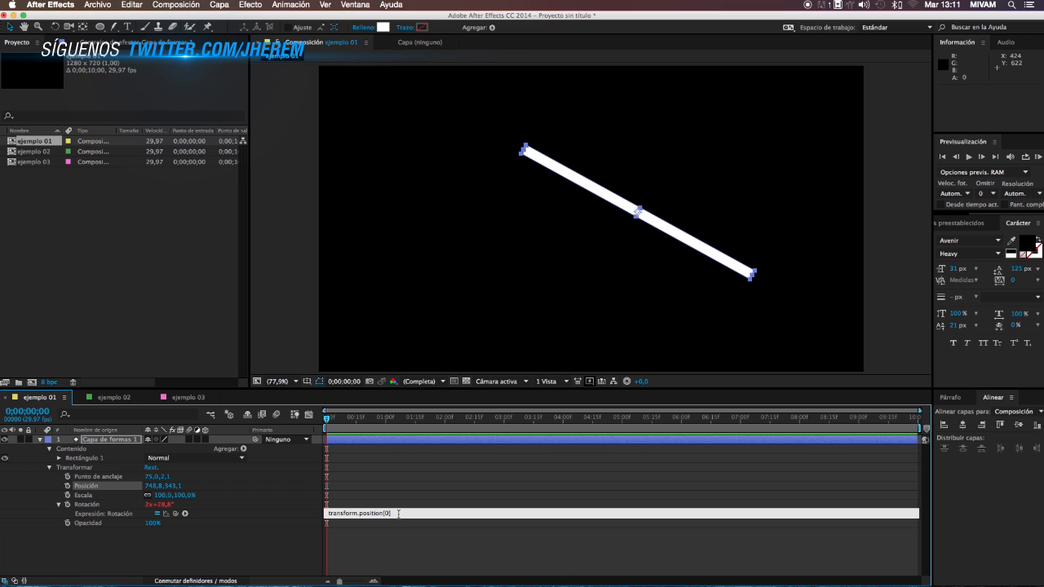
pyautogui.write('+')
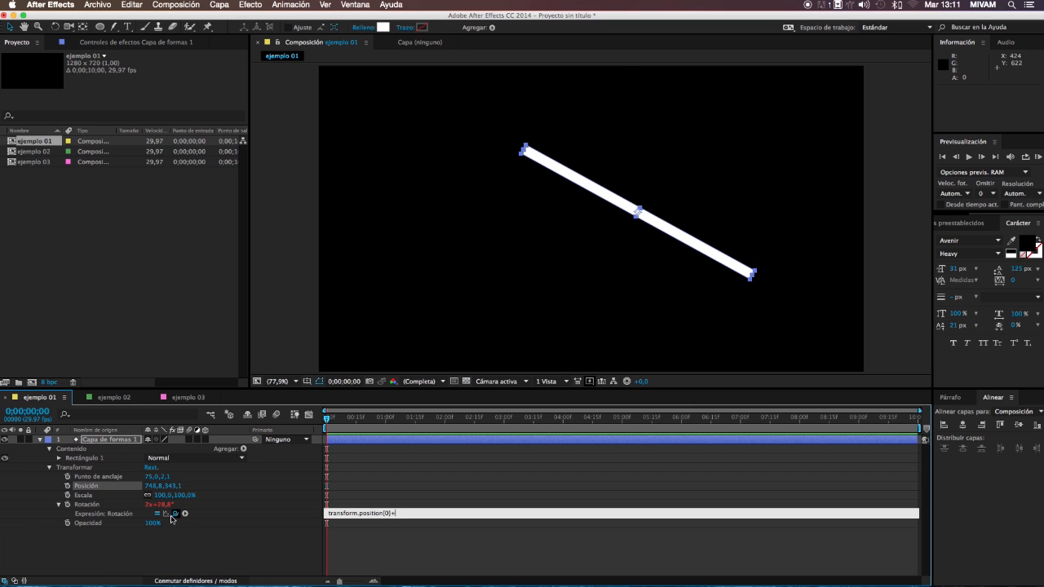
pyautogui.moveTo(175, 513); pyautogui.dragTo(174, 516)
pyautogui.moveTo(176, 513); pyautogui.dragTo(232, 514)
pyautogui.moveTo(232, 513); pyautogui.dragTo(104, 508)
pyautogui.click(371, 526)
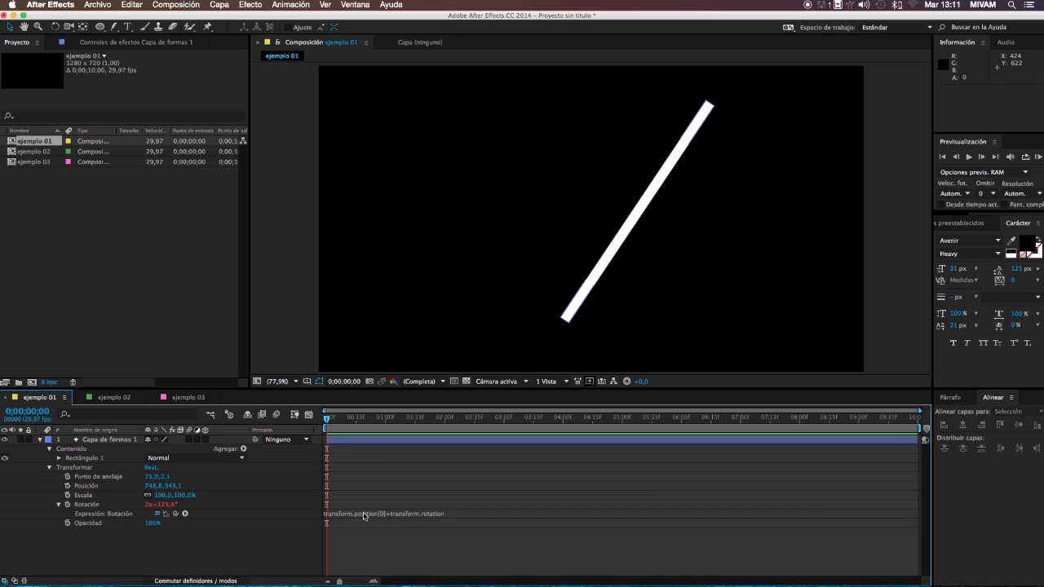
# Vary the shape layer's X position and its own Rotation value to test the combined expression, ending at Position 655.8, 343.1
pyautogui.moveTo(150, 486); pyautogui.dragTo(184, 513)
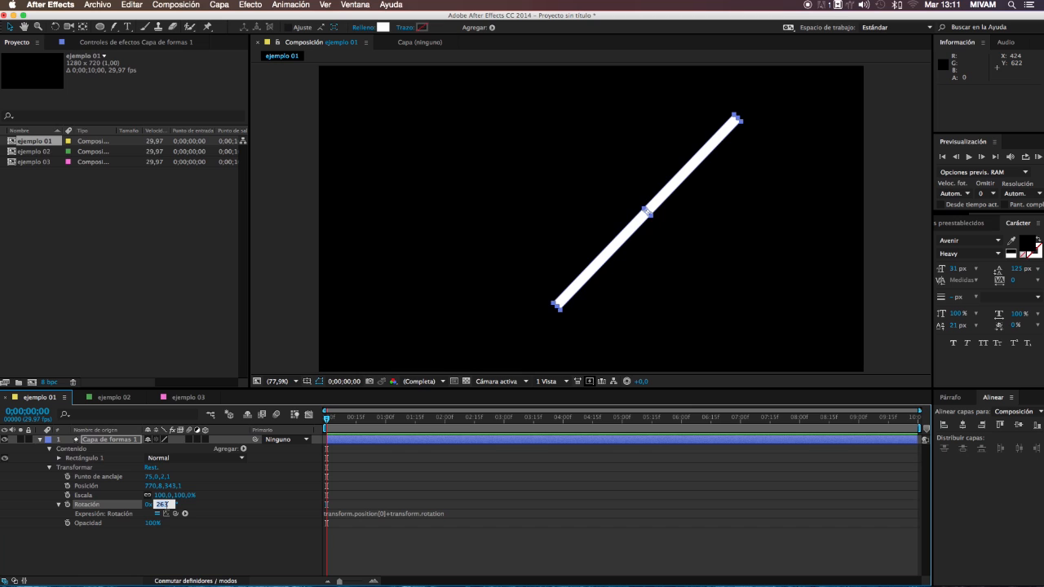
pyautogui.press('Return')
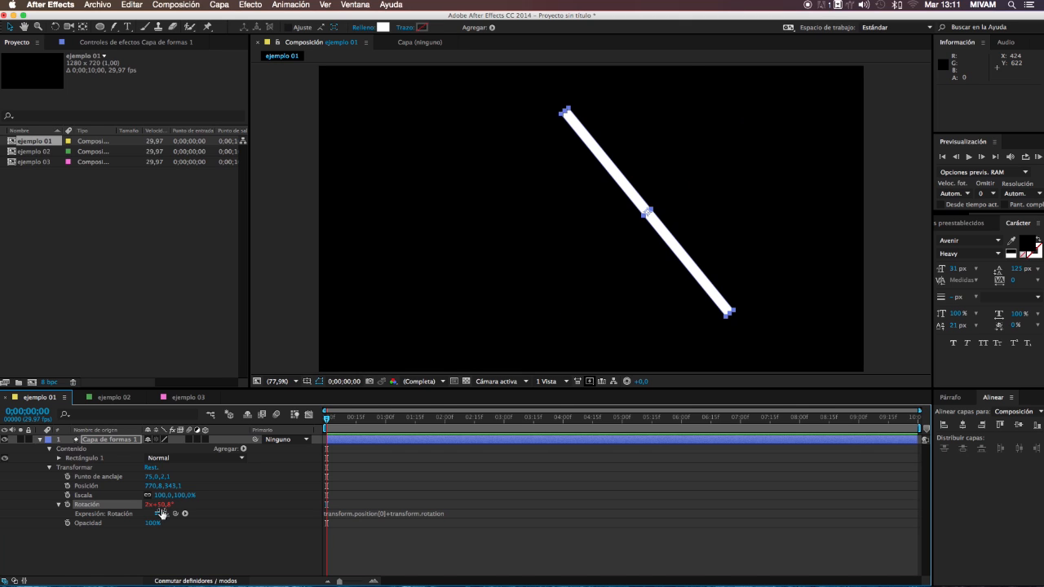
pyautogui.press('F2')
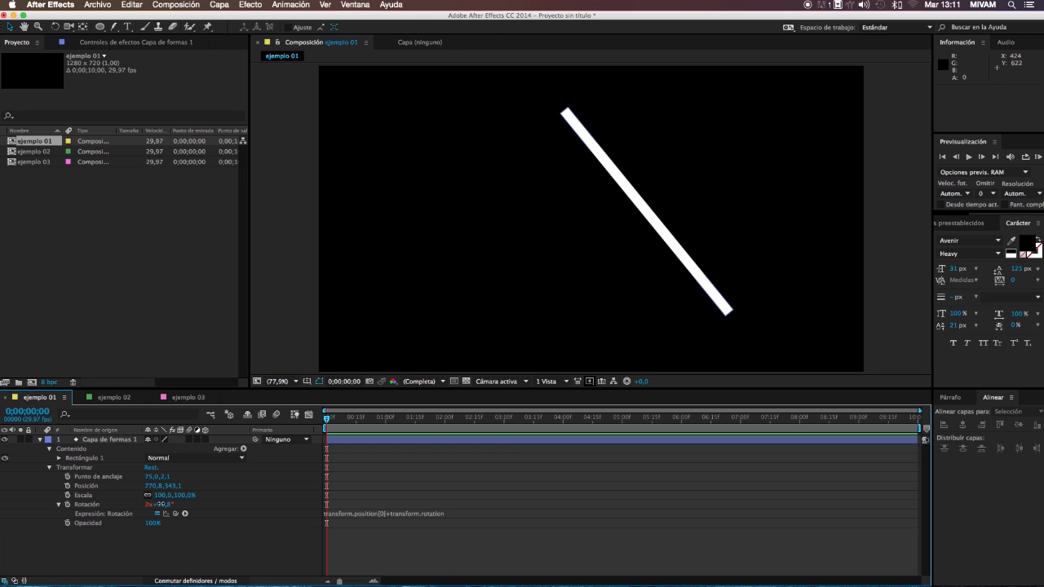
pyautogui.press('Return')
pyautogui.moveTo(153, 504); pyautogui.dragTo(134, 504)
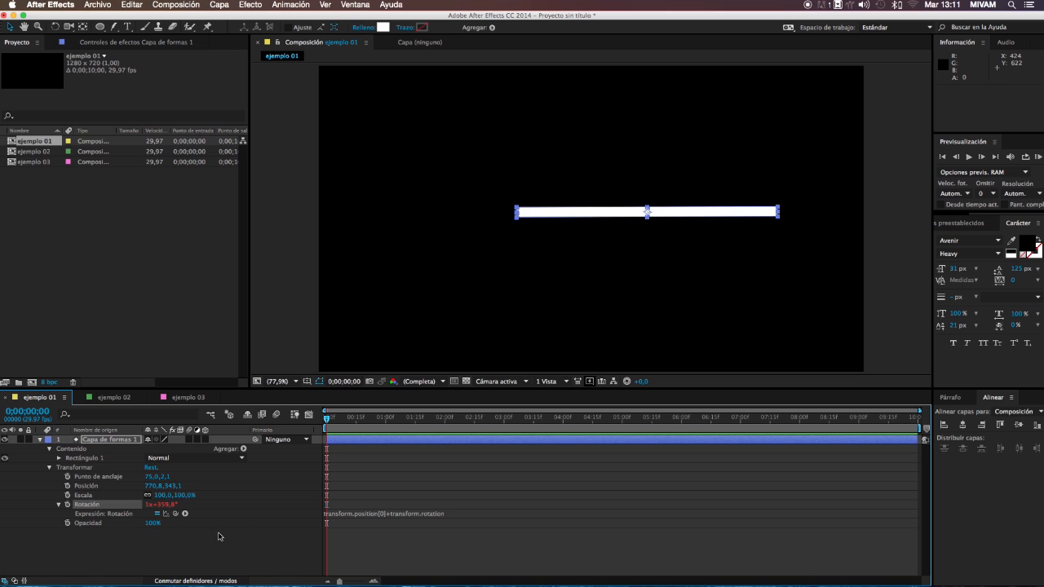
pyautogui.click(255, 529)
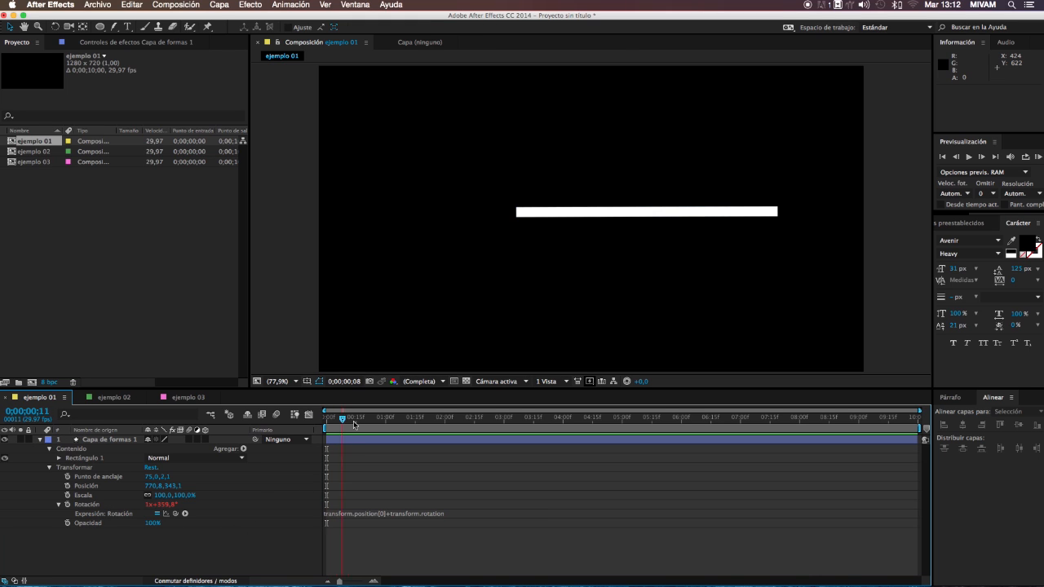
pyautogui.moveTo(155, 486); pyautogui.dragTo(55, 480)
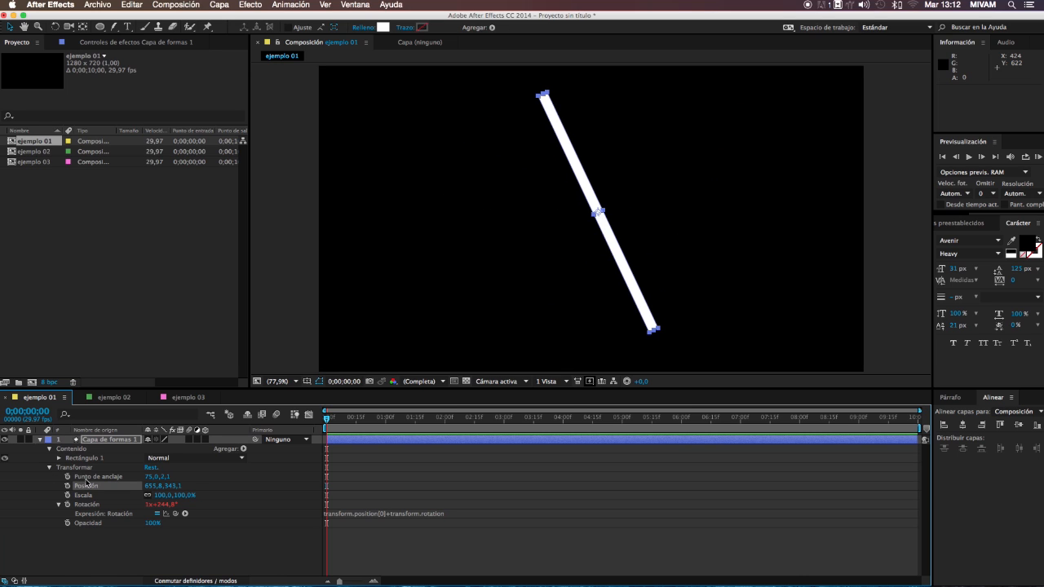
# Open the ejemplo 02 composition and identify which square each of its two shape layers controls
pyautogui.click(122, 397)
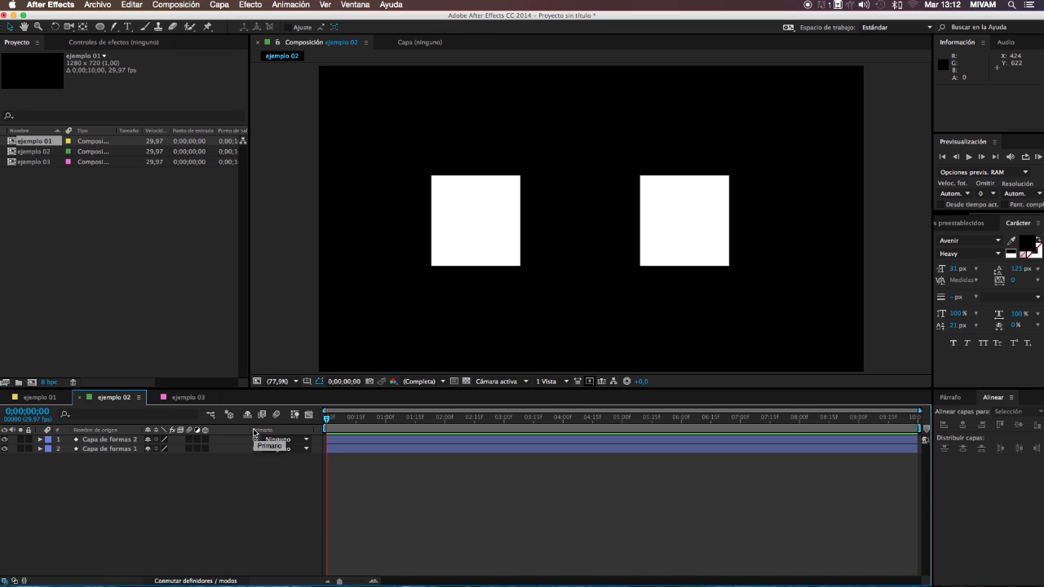
pyautogui.click(106, 449)
pyautogui.click(113, 439)
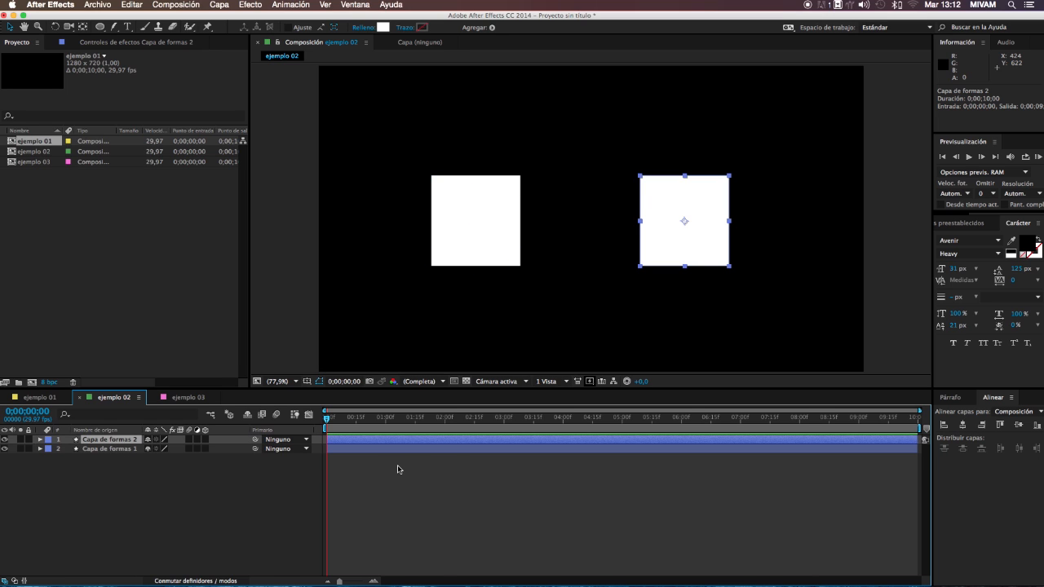
# Animate the Position of Capa de formas 1 with keyframes at 0 and 1 second, moving it down to 368.9, 549.1
pyautogui.click(121, 450)
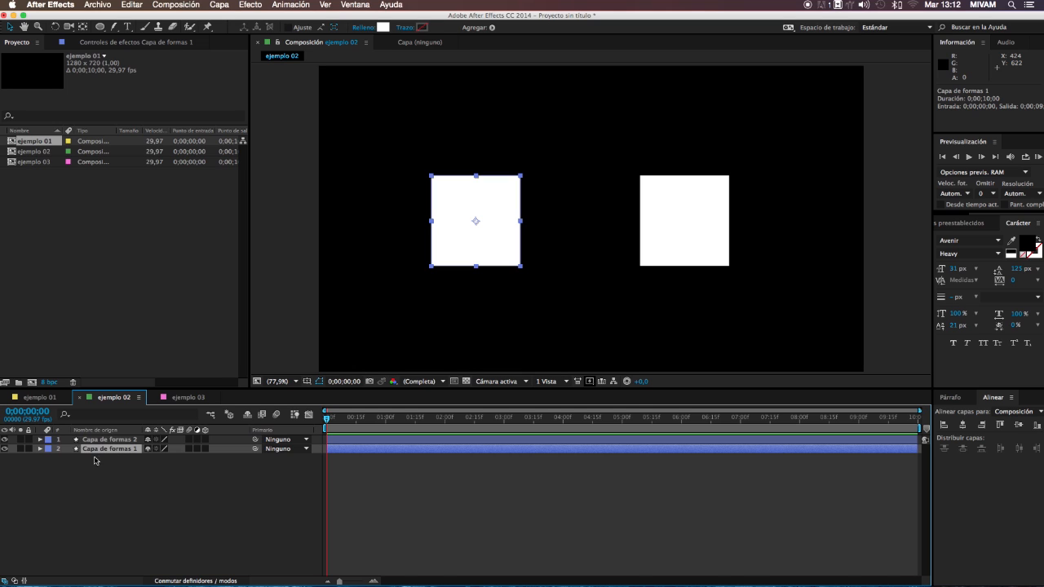
pyautogui.press('p')
pyautogui.click(385, 420)
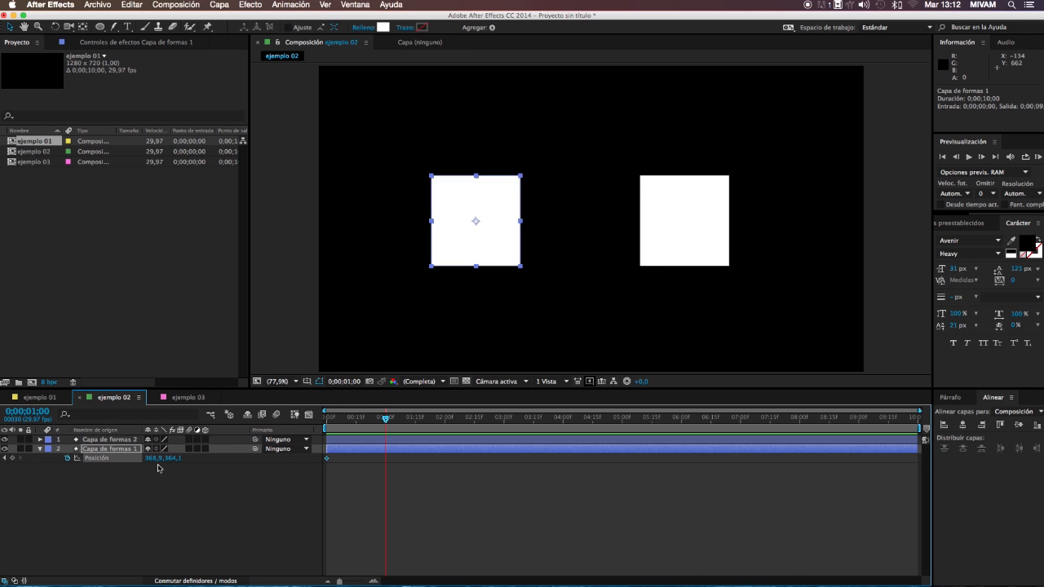
pyautogui.moveTo(171, 459); pyautogui.dragTo(326, 471)
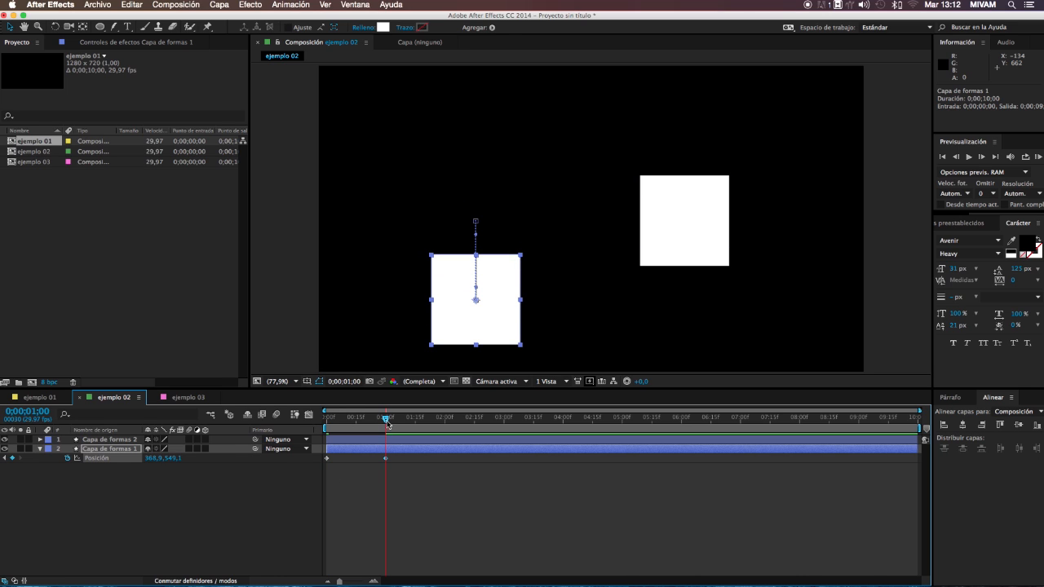
# End the work area at 0;00;01;22 and scrub through the square's downward motion back to the start
pyautogui.moveTo(387, 420); pyautogui.dragTo(327, 424)
pyautogui.click(430, 424)
pyautogui.press('n')
pyautogui.moveTo(431, 424); pyautogui.dragTo(355, 432)
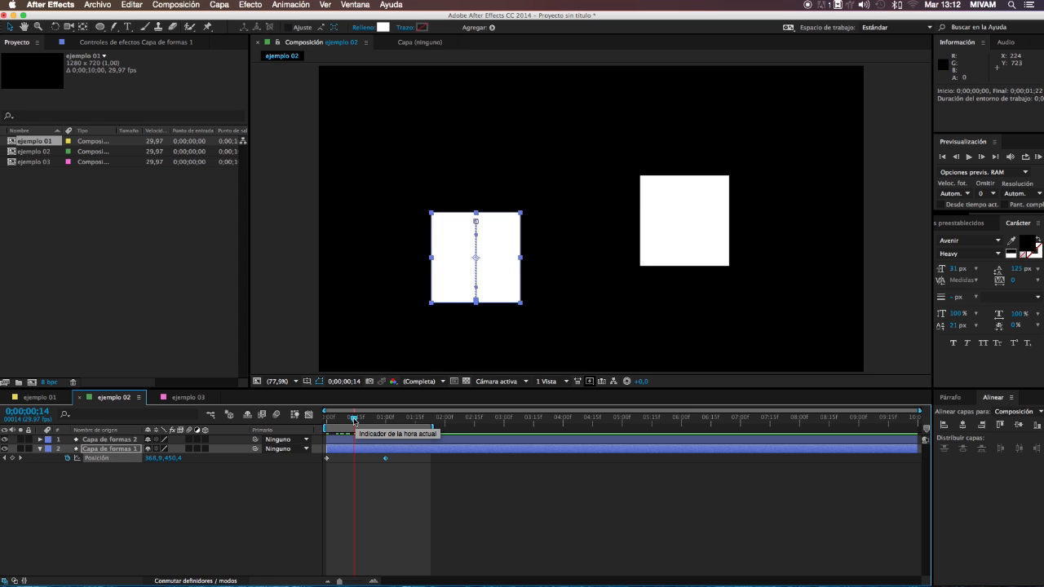
pyautogui.moveTo(354, 420); pyautogui.dragTo(325, 423)
# Link the Position of Capa de formas 2 to the Position of Capa de formas 1 with an expression, and scrub back to the start
pyautogui.click(106, 440)
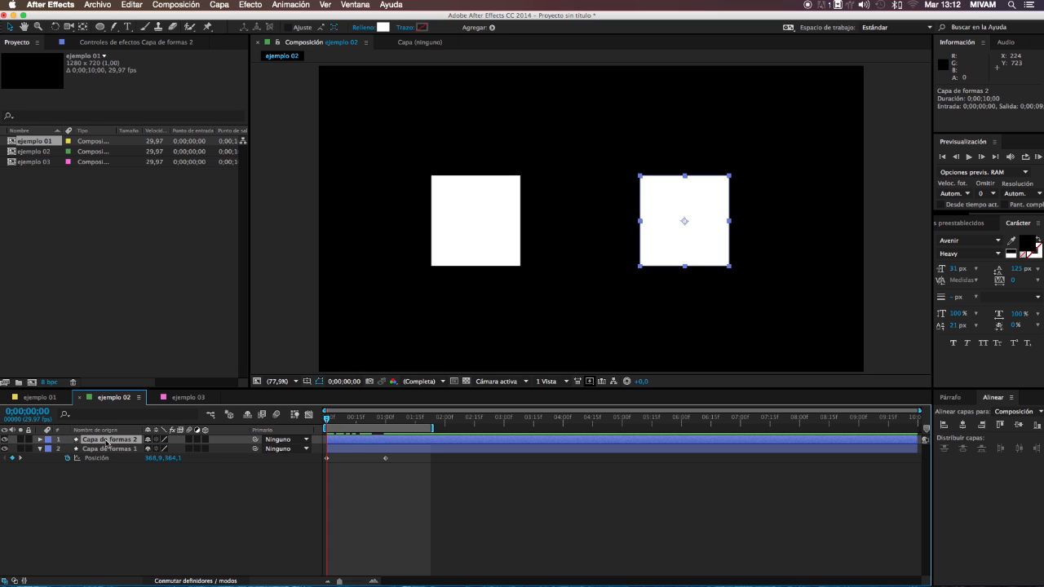
pyautogui.press('p')
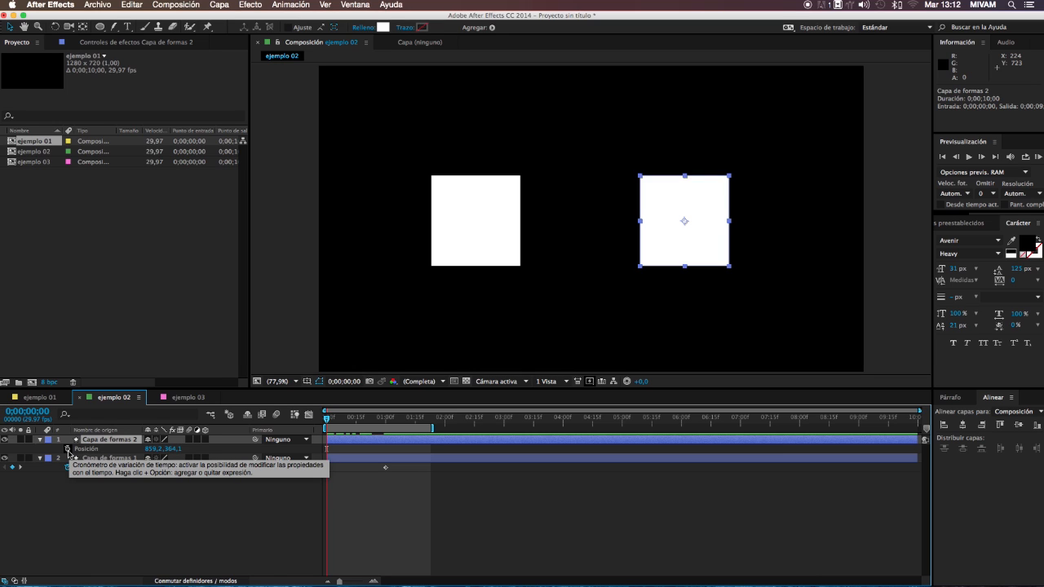
pyautogui.keyDown('alt'); pyautogui.click(68, 448); pyautogui.keyUp('alt')
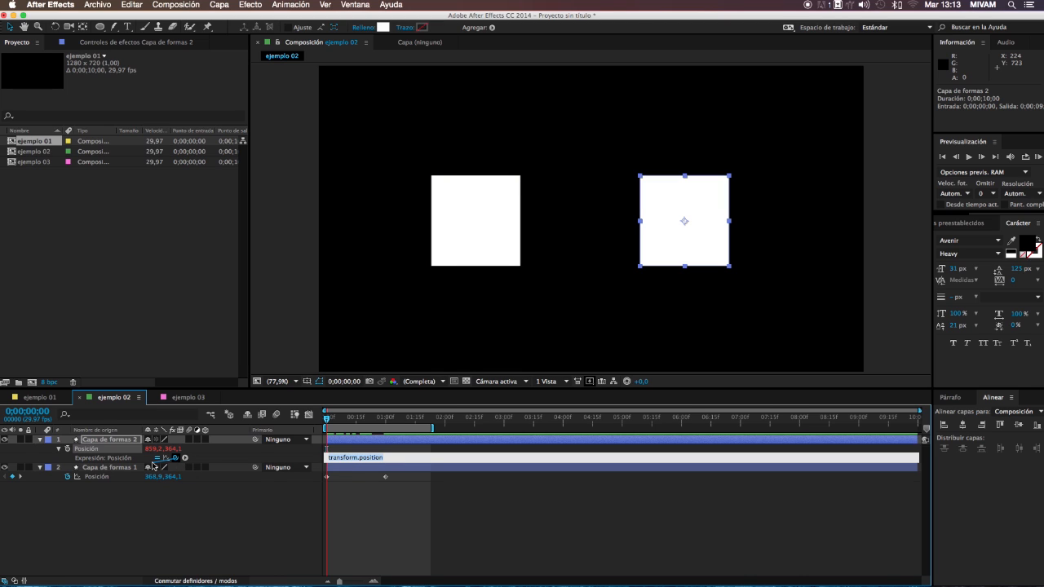
pyautogui.moveTo(152, 465); pyautogui.dragTo(121, 481)
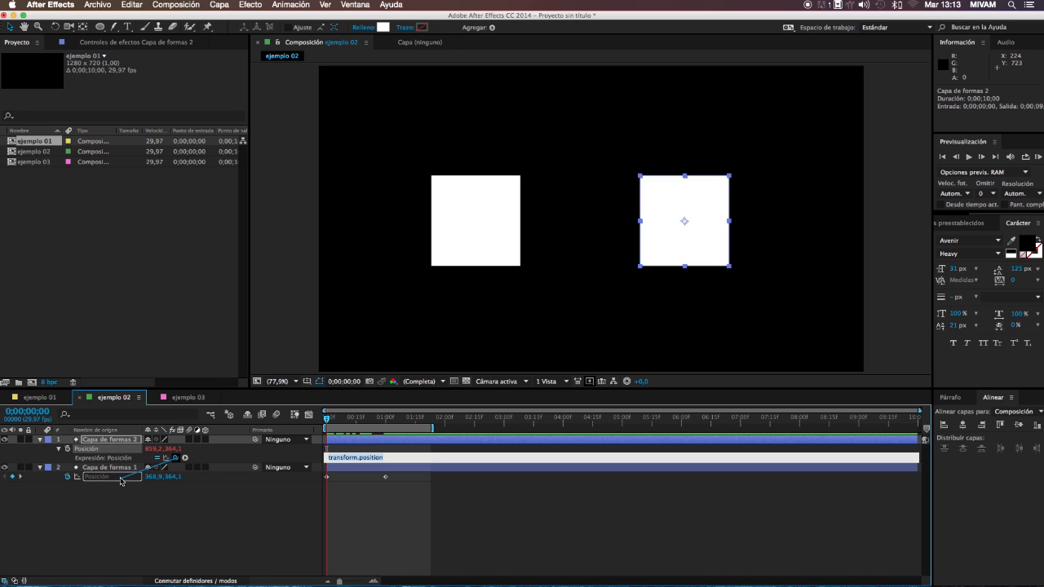
pyautogui.moveTo(120, 481)
pyautogui.mouseDown()
pyautogui.moveTo(170, 481)
pyautogui.moveTo(105, 482)
pyautogui.mouseUp()
pyautogui.moveTo(105, 482); pyautogui.dragTo(104, 483)
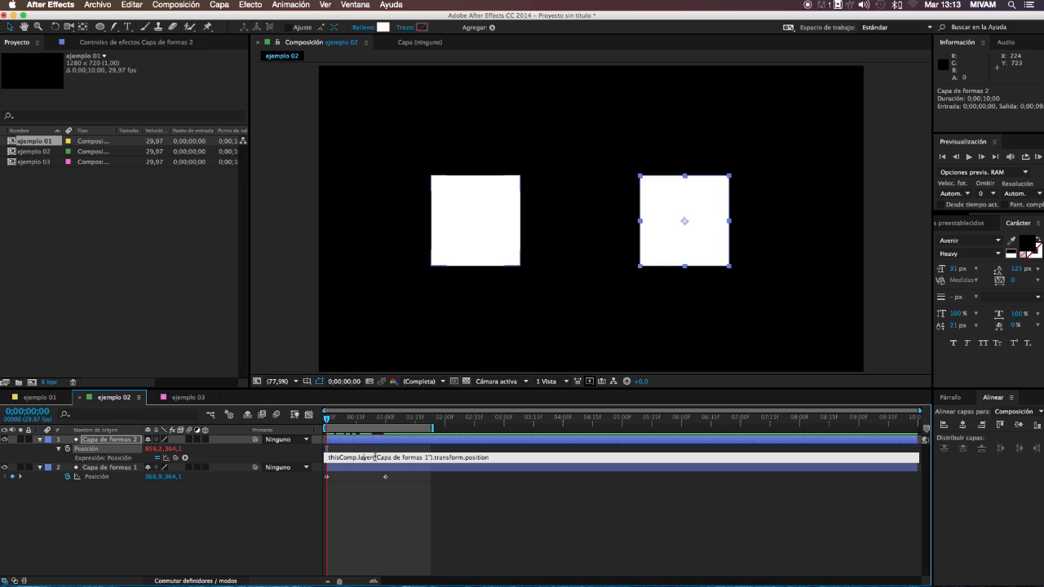
pyautogui.doubleClick(447, 458)
pyautogui.click(483, 458)
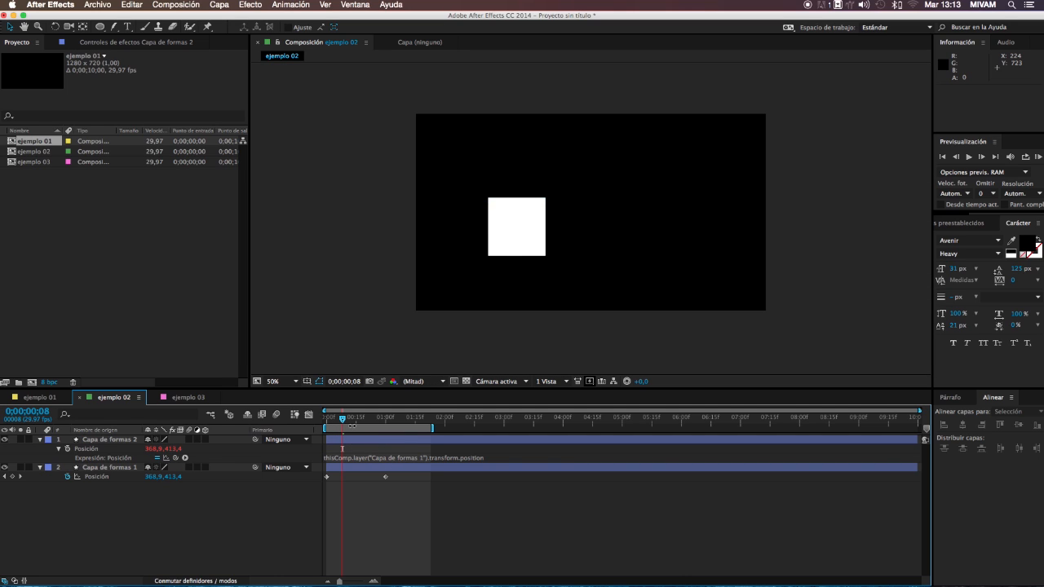
pyautogui.moveTo(343, 422); pyautogui.dragTo(327, 422)
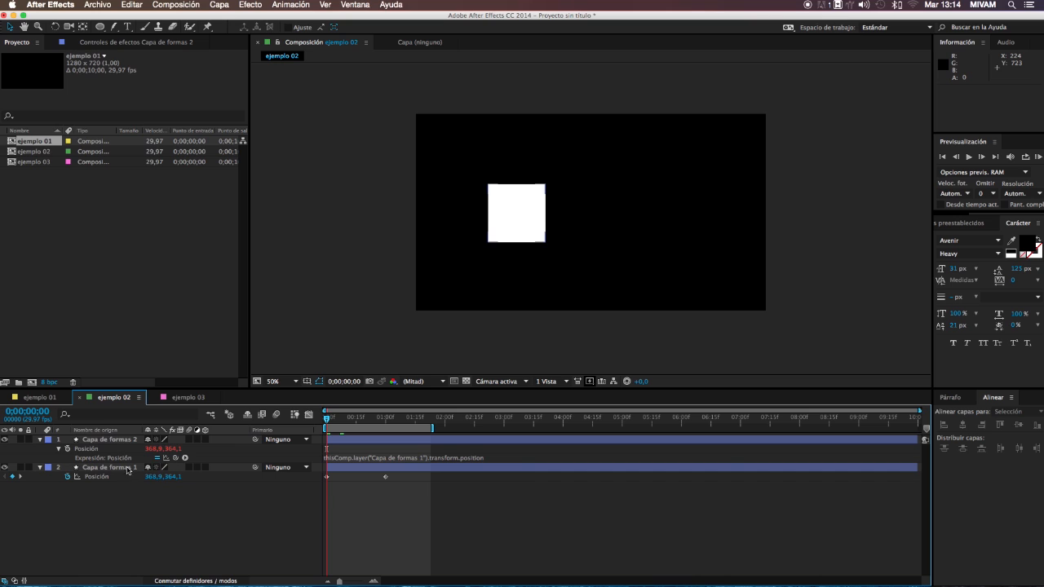
# Append +transform.position to the Position expression of Capa de formas 2 so it adds the layer's own position
pyautogui.click(467, 458)
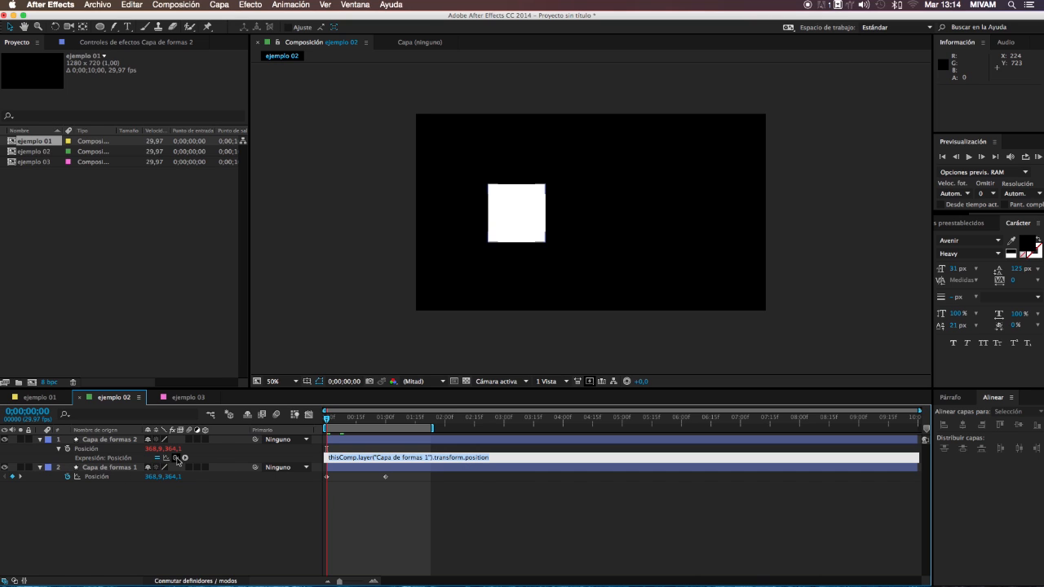
pyautogui.moveTo(176, 460); pyautogui.dragTo(94, 453)
pyautogui.click(495, 457)
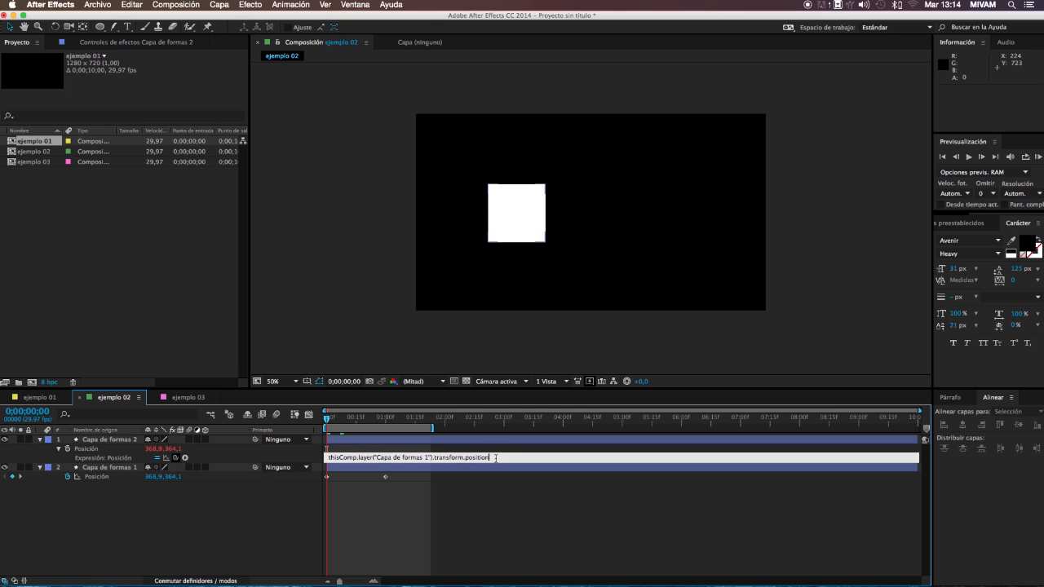
pyautogui.moveTo(174, 458); pyautogui.dragTo(82, 449)
pyautogui.click(242, 515)
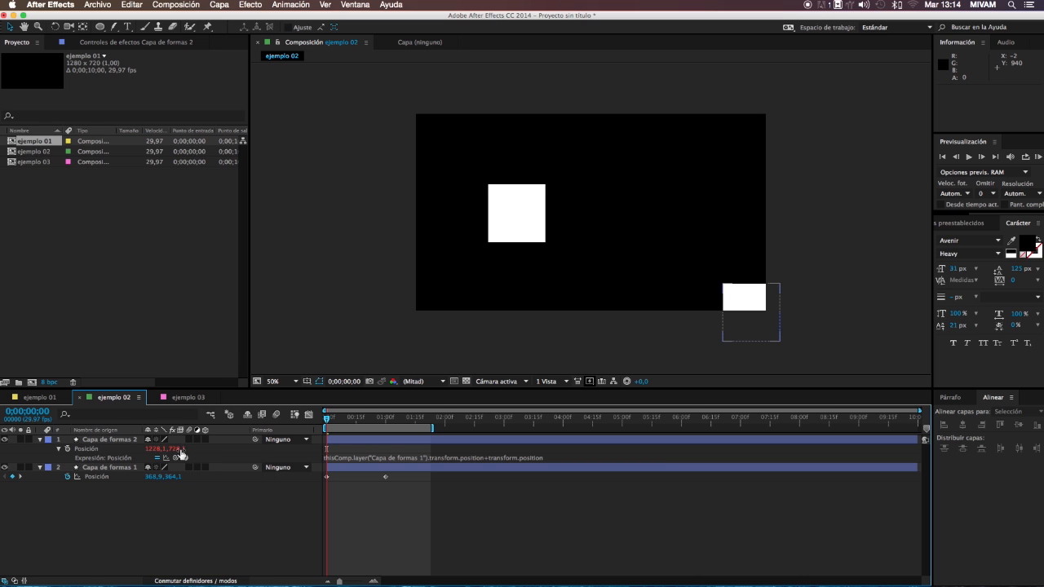
# Adjust the Position of Capa de formas 2 to 895.1, 358.1, placing its square beside the other one
pyautogui.click(150, 450)
pyautogui.moveTo(152, 449); pyautogui.dragTo(4, 444)
pyautogui.moveTo(155, 453); pyautogui.dragTo(122, 450)
pyautogui.click(190, 497)
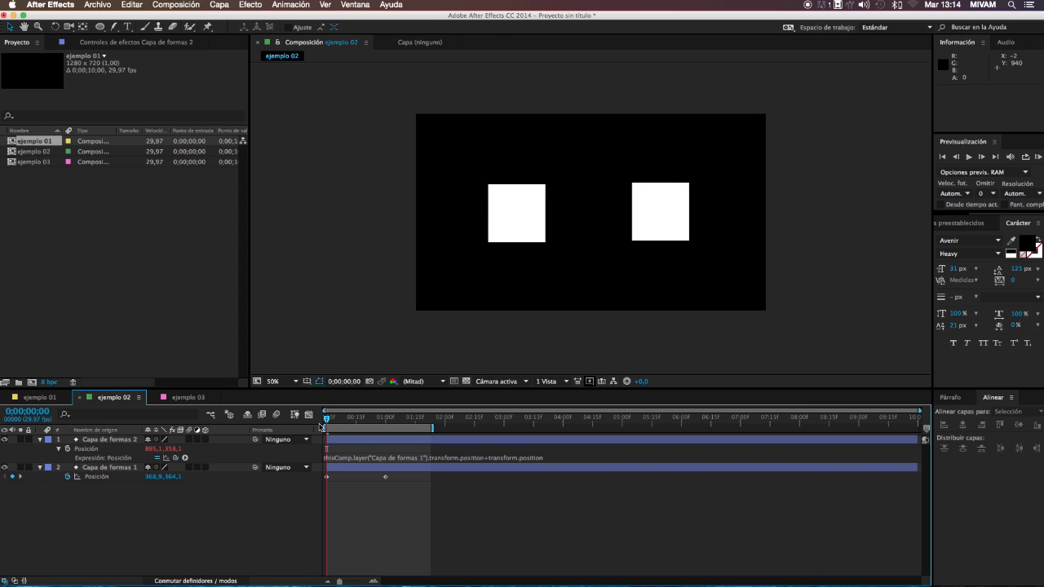
# Scrub from the start to 0;00;01;01 to compare the motion of the two linked squares
pyautogui.moveTo(326, 423); pyautogui.dragTo(364, 448)
pyautogui.click(364, 448)
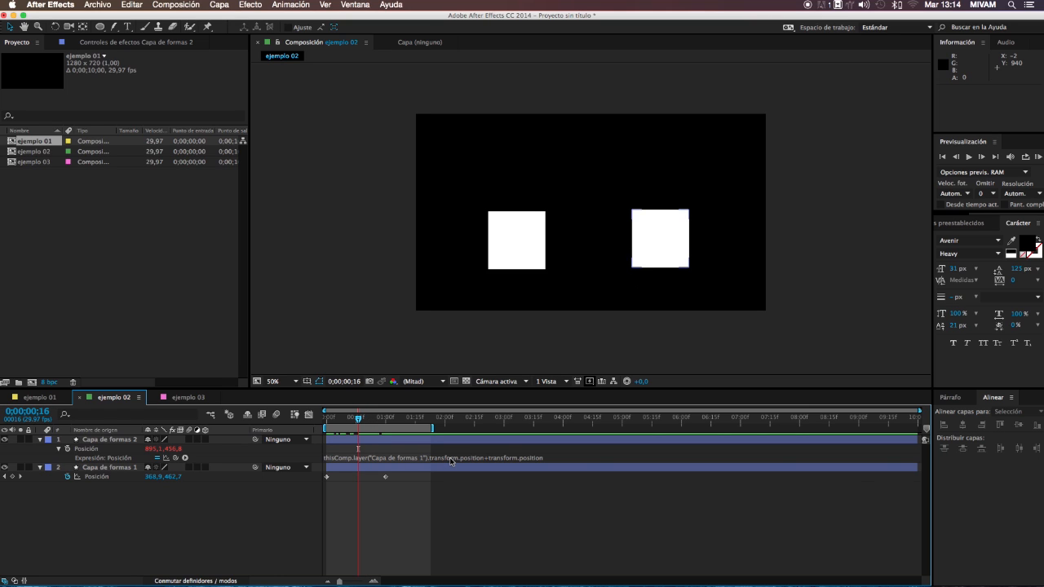
pyautogui.click(157, 477)
pyautogui.click(378, 421)
pyautogui.moveTo(379, 424)
pyautogui.mouseDown()
pyautogui.moveTo(349, 424)
pyautogui.moveTo(395, 426)
pyautogui.moveTo(343, 425)
pyautogui.moveTo(387, 430)
pyautogui.mouseUp()
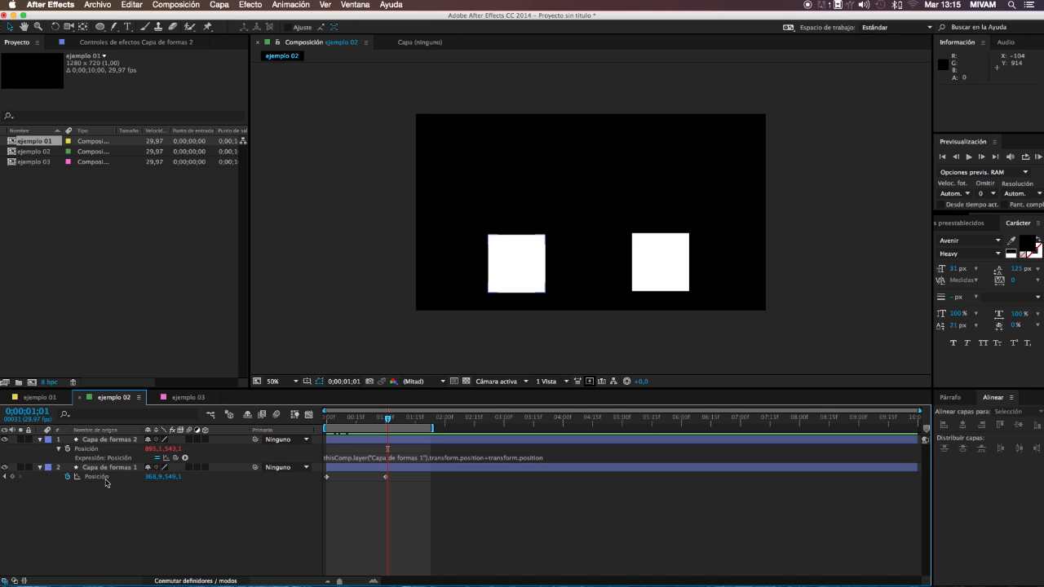
# Open the ejemplo 03 composition and identify which circle each of its two shape layers controls
pyautogui.click(200, 397)
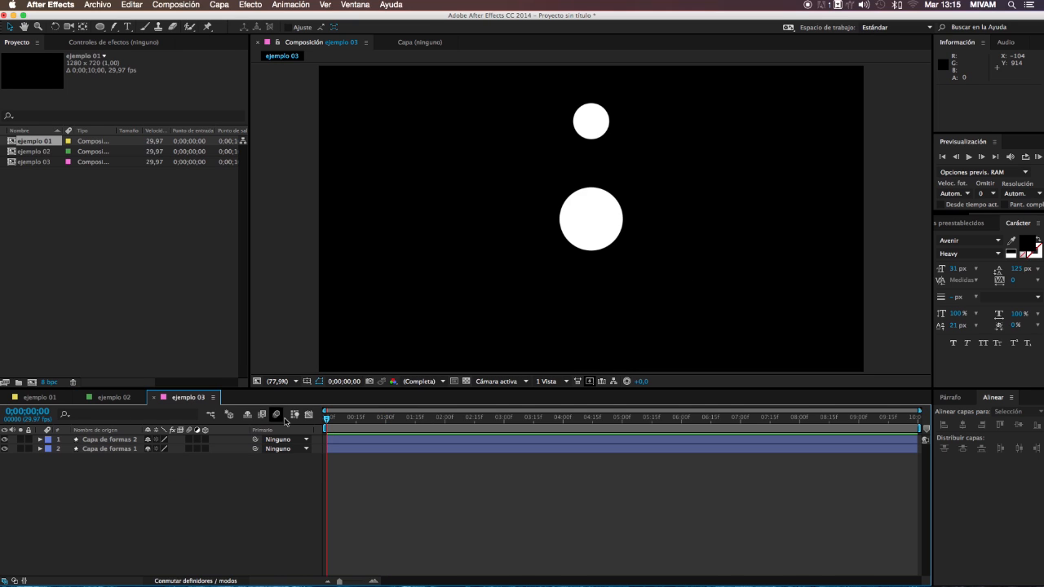
pyautogui.moveTo(329, 419)
pyautogui.mouseDown()
pyautogui.moveTo(375, 418)
pyautogui.moveTo(325, 419)
pyautogui.mouseUp()
pyautogui.click(103, 449)
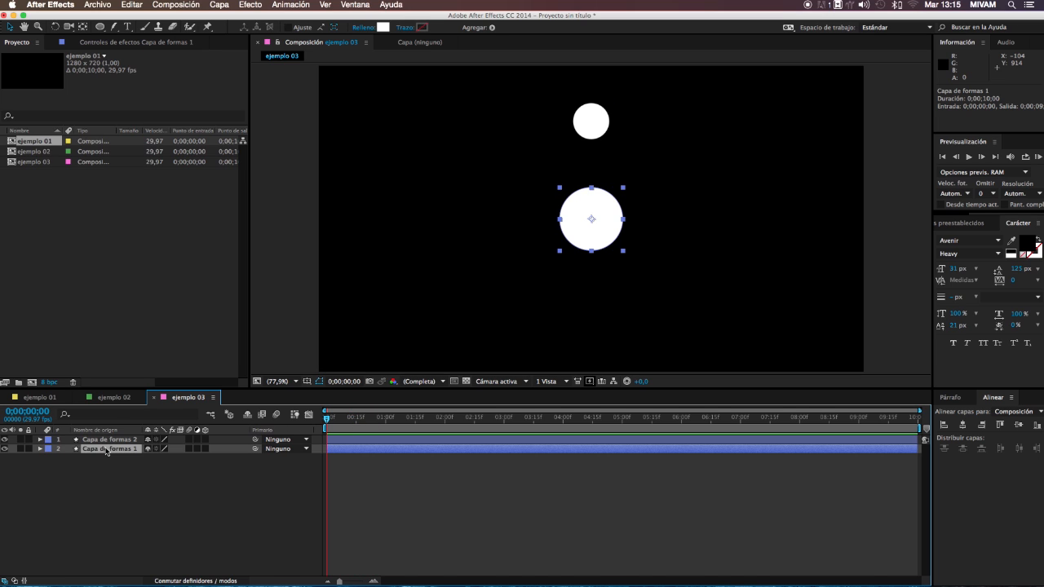
pyautogui.click(109, 439)
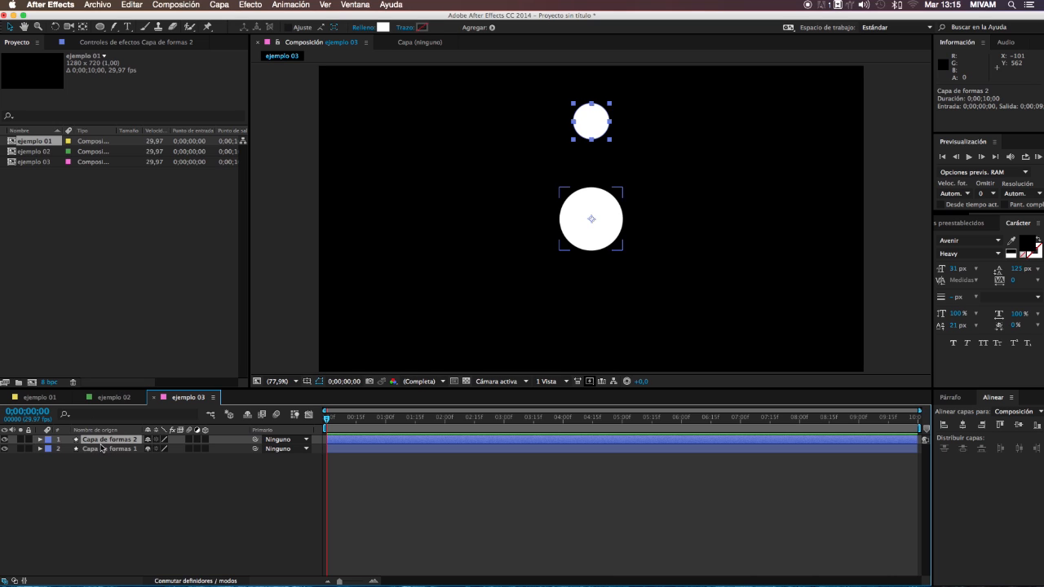
# Add the expression time to the Rotation of Capa de formas 2 from the expression language list, and scrub to test it
pyautogui.press('r')
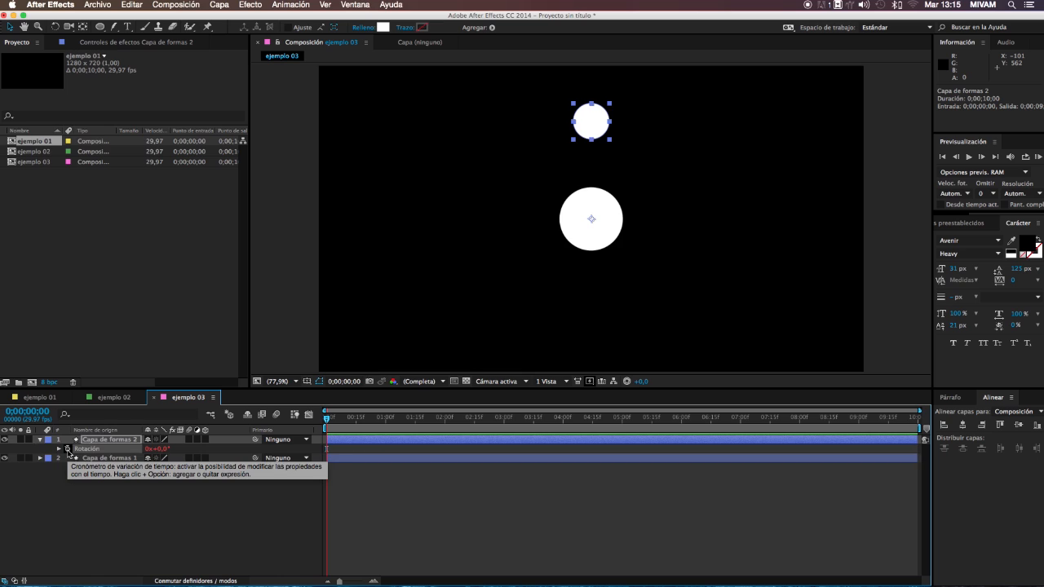
pyautogui.keyDown('alt'); pyautogui.click(68, 452); pyautogui.keyUp('alt')
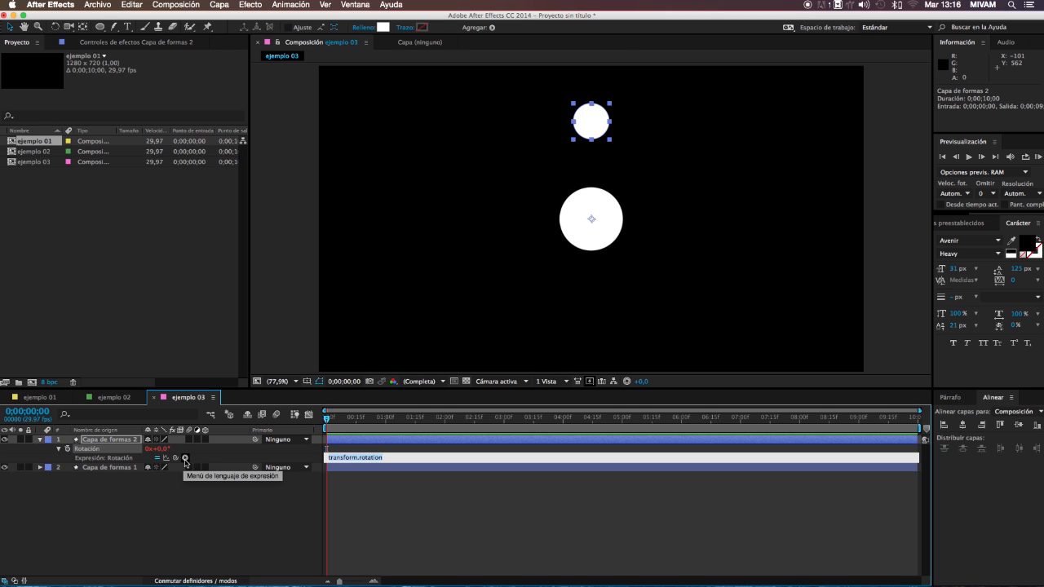
pyautogui.click(184, 459)
pyautogui.moveTo(217, 453)
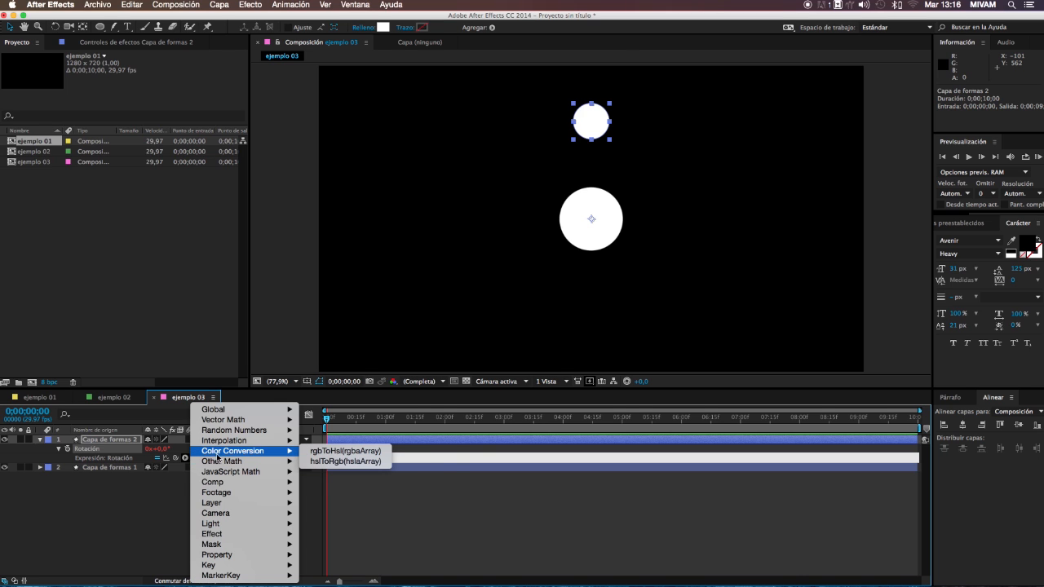
pyautogui.moveTo(236, 485)
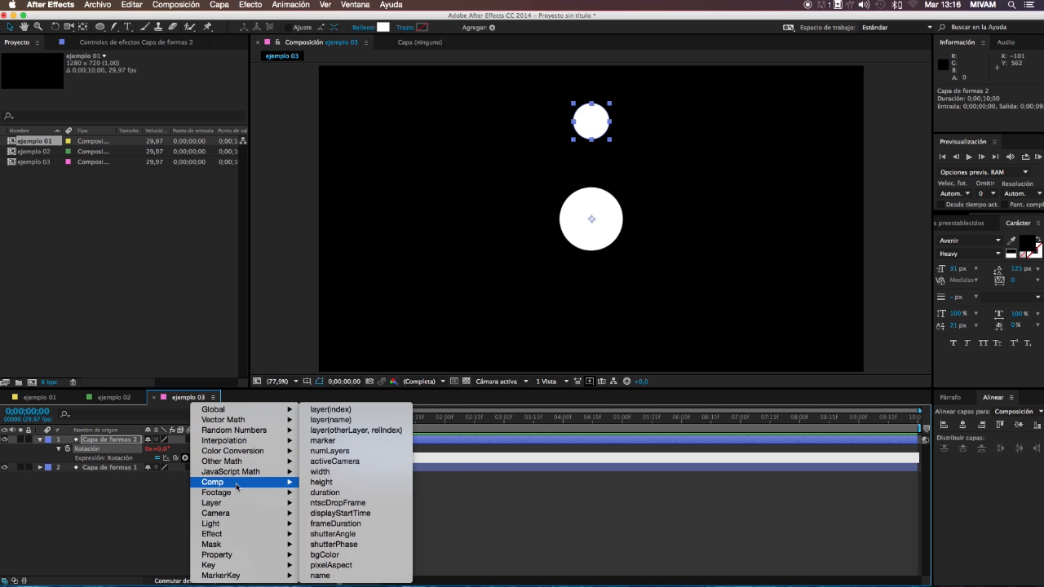
pyautogui.moveTo(237, 517)
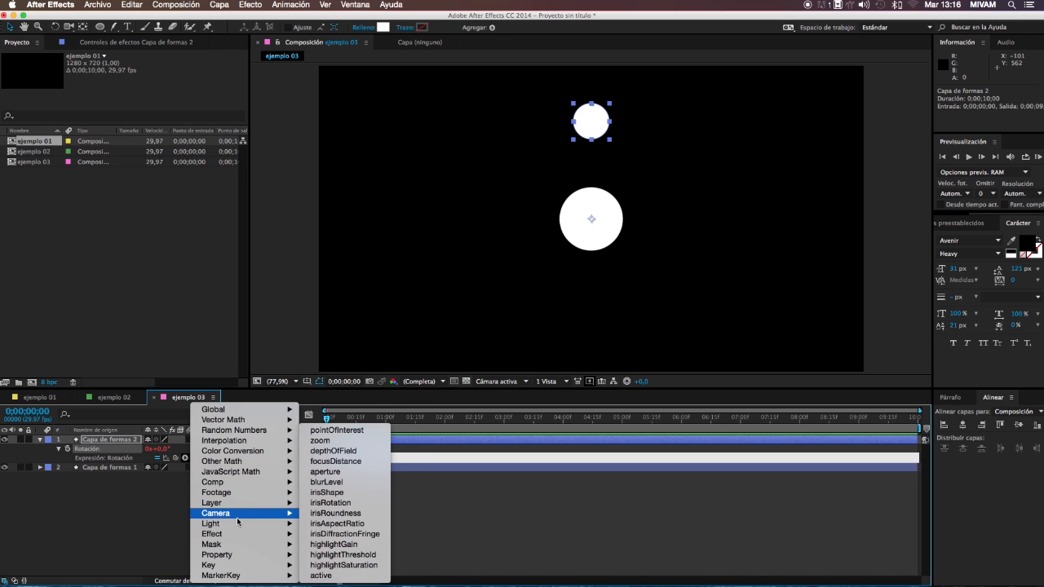
pyautogui.moveTo(239, 548)
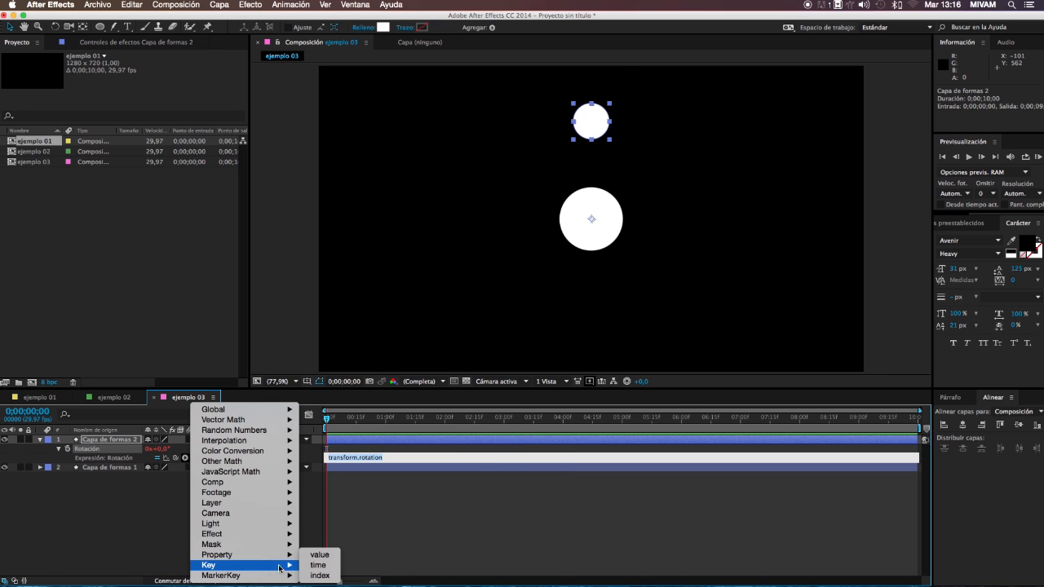
pyautogui.click(324, 567)
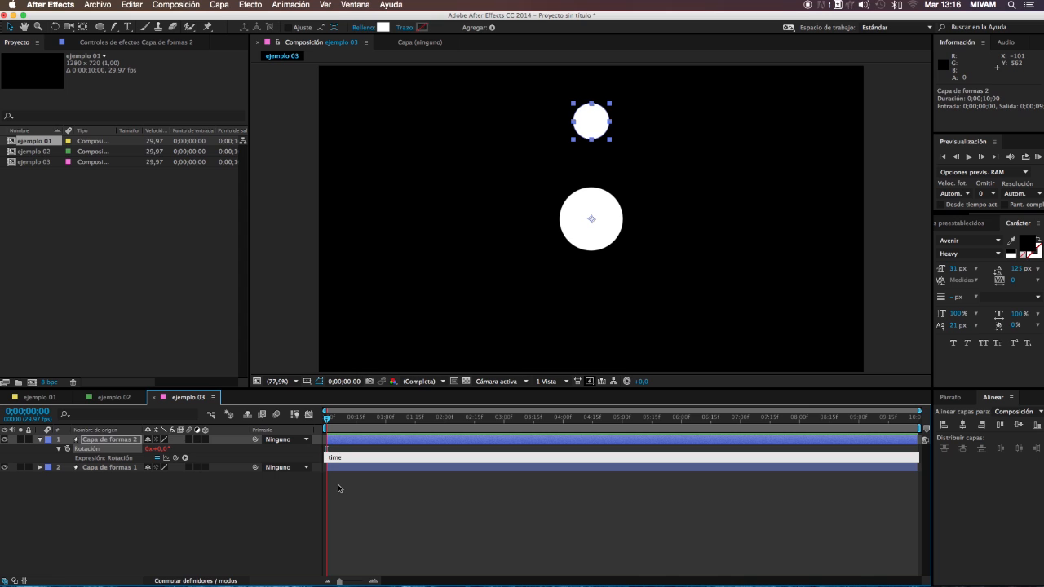
pyautogui.click(336, 491)
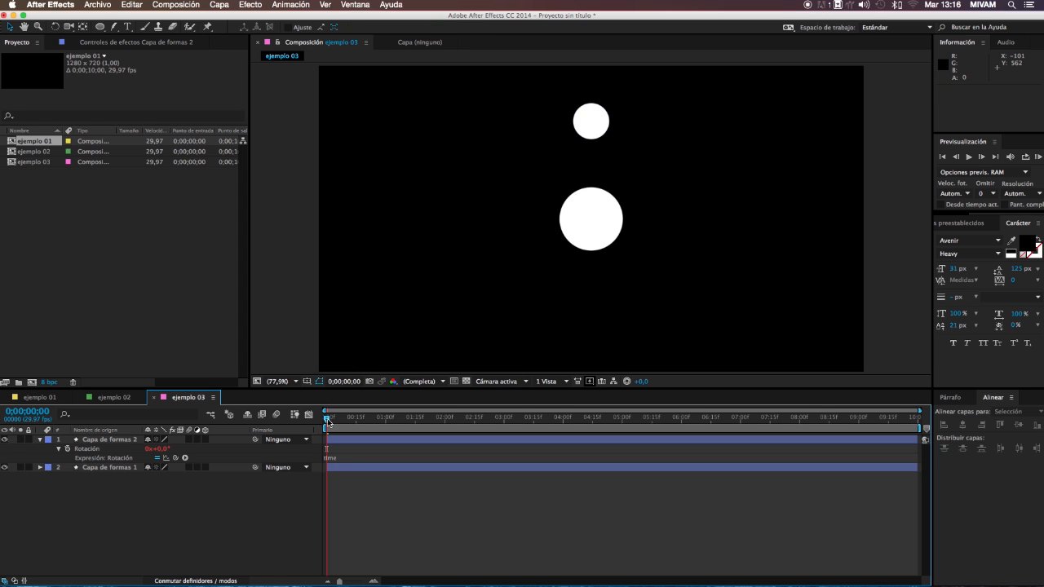
pyautogui.moveTo(329, 419); pyautogui.dragTo(324, 448)
# Change the Rotation expression of Capa de formas 2 to time*100 and scrub to 0;00;01;19 to check the orbit
pyautogui.click(334, 457)
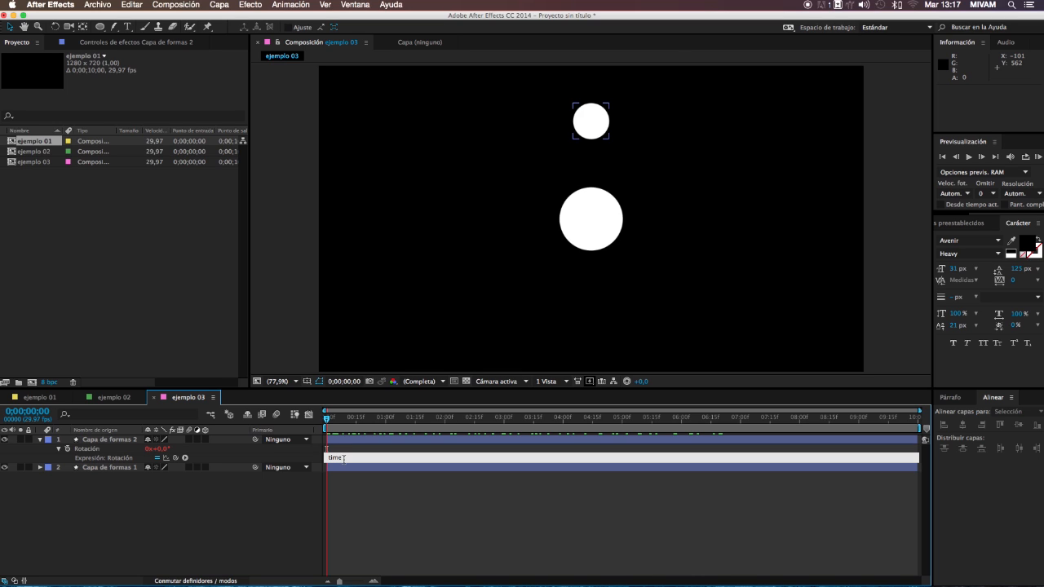
pyautogui.write('*')
pyautogui.press('BackSpace')
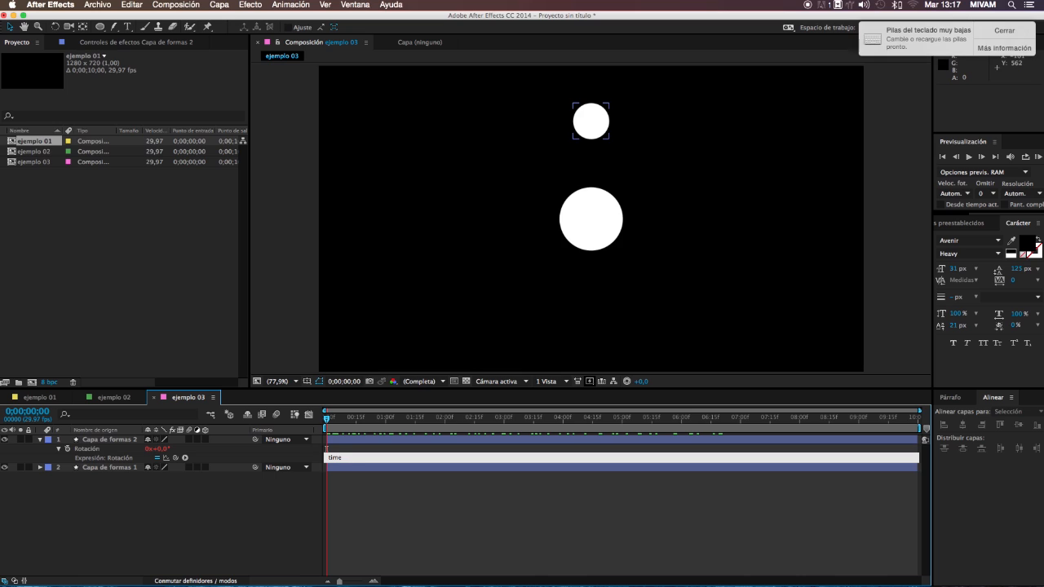
pyautogui.write('*100')
pyautogui.click(414, 468)
pyautogui.click(357, 481)
pyautogui.click(340, 493)
pyautogui.moveTo(328, 425); pyautogui.dragTo(424, 436)
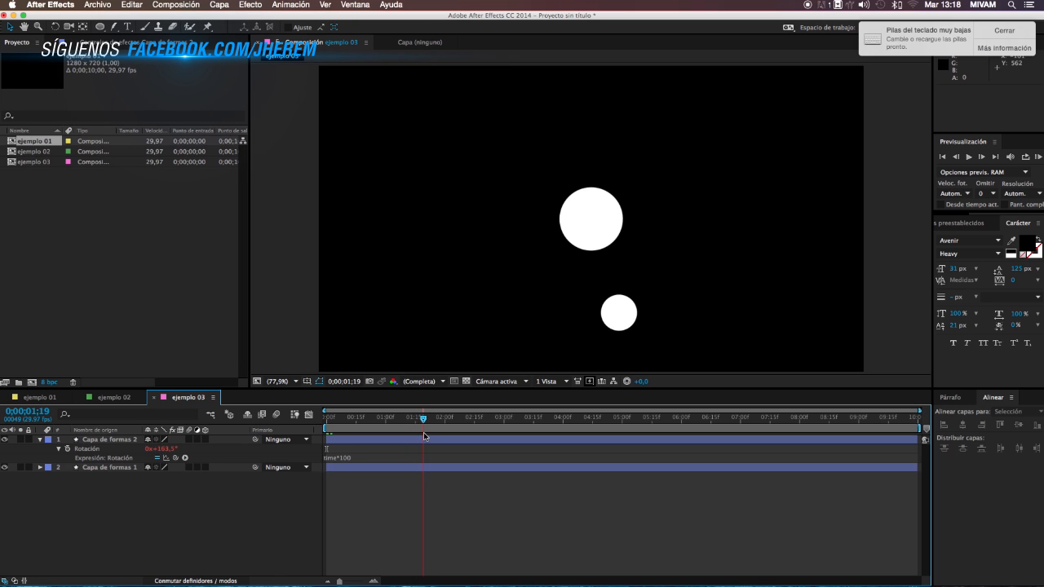
# Reverse the small circle's orbit with the Rotation expression time*-100, scrubbing to check it and returning to the start
pyautogui.click(342, 460)
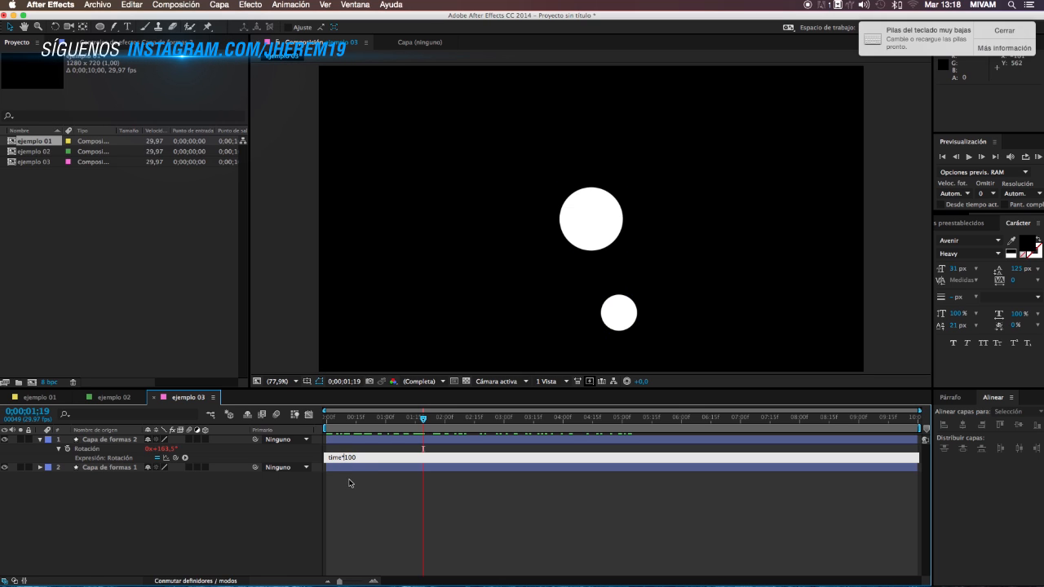
pyautogui.press('BackSpace')
pyautogui.write('-')
pyautogui.click(316, 411)
pyautogui.moveTo(330, 420)
pyautogui.mouseDown()
pyautogui.moveTo(497, 422)
pyautogui.moveTo(329, 428)
pyautogui.moveTo(476, 428)
pyautogui.moveTo(349, 425)
pyautogui.mouseUp()
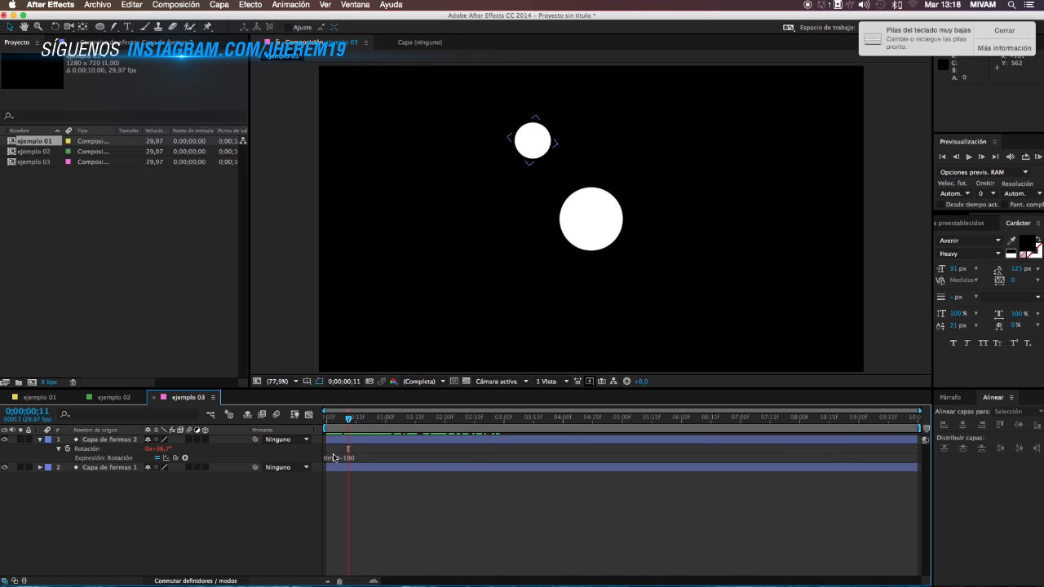
pyautogui.click(334, 457)
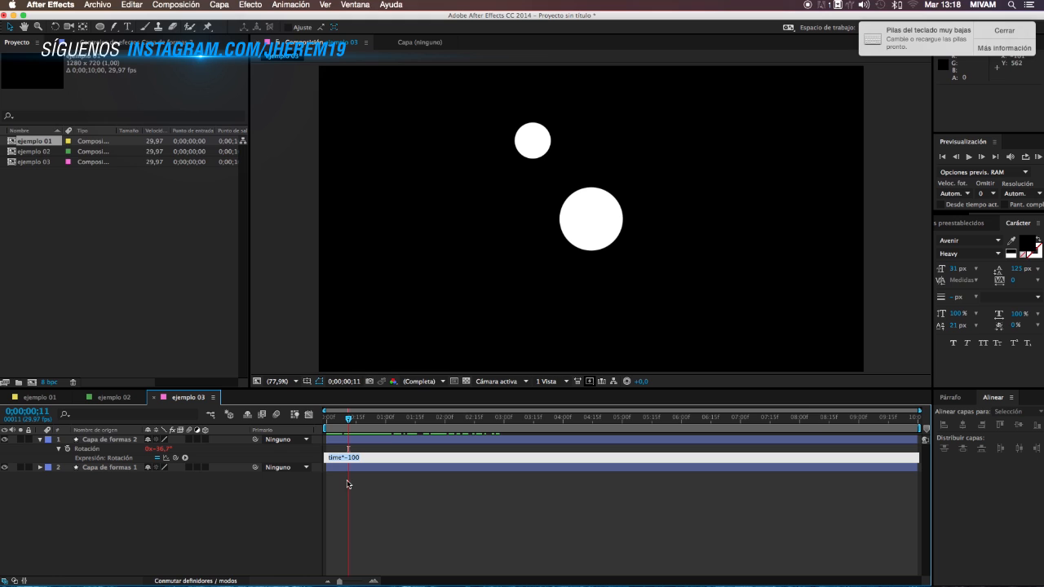
pyautogui.click(341, 497)
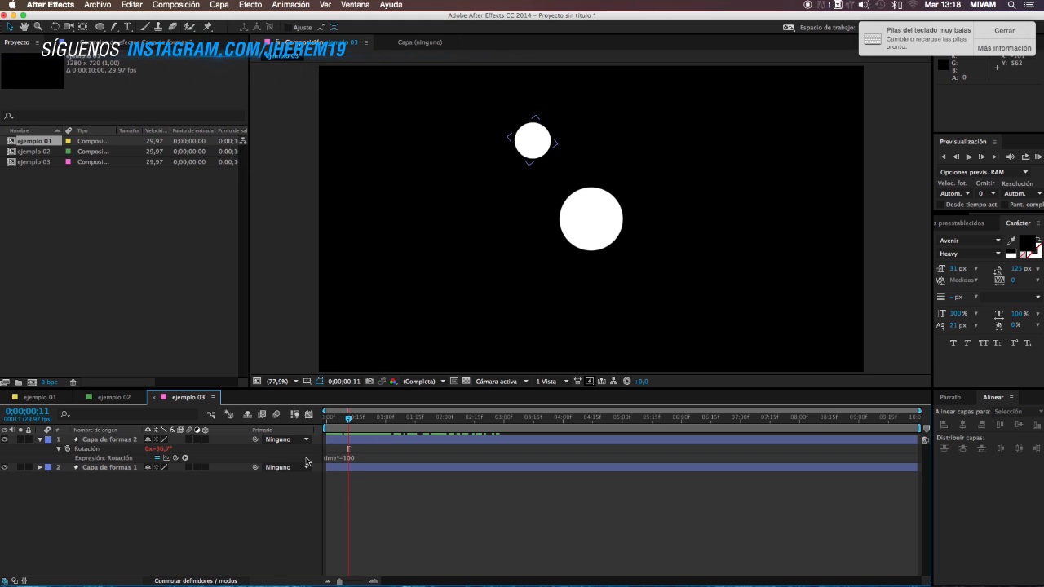
pyautogui.moveTo(348, 420); pyautogui.dragTo(322, 422)
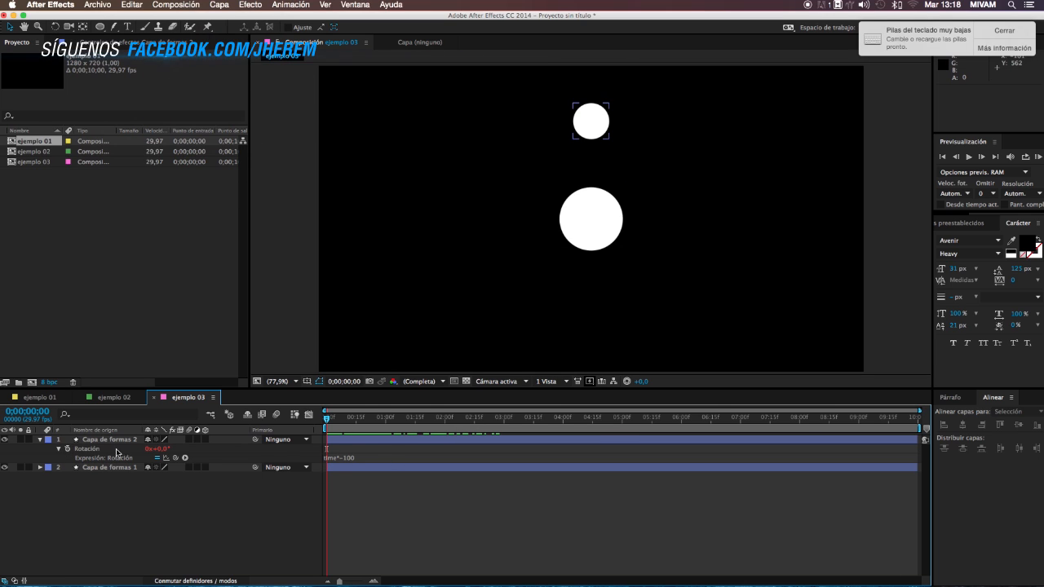
# Change the Rotation expression of Capa de formas 2 to time*-50 and scrub to 0;00;02;08 to check the slower orbit
pyautogui.click(356, 459)
pyautogui.press('Right')
pyautogui.press('BackSpace')
pyautogui.press('BackSpace')
pyautogui.press('BackSpace')
pyautogui.write('5')
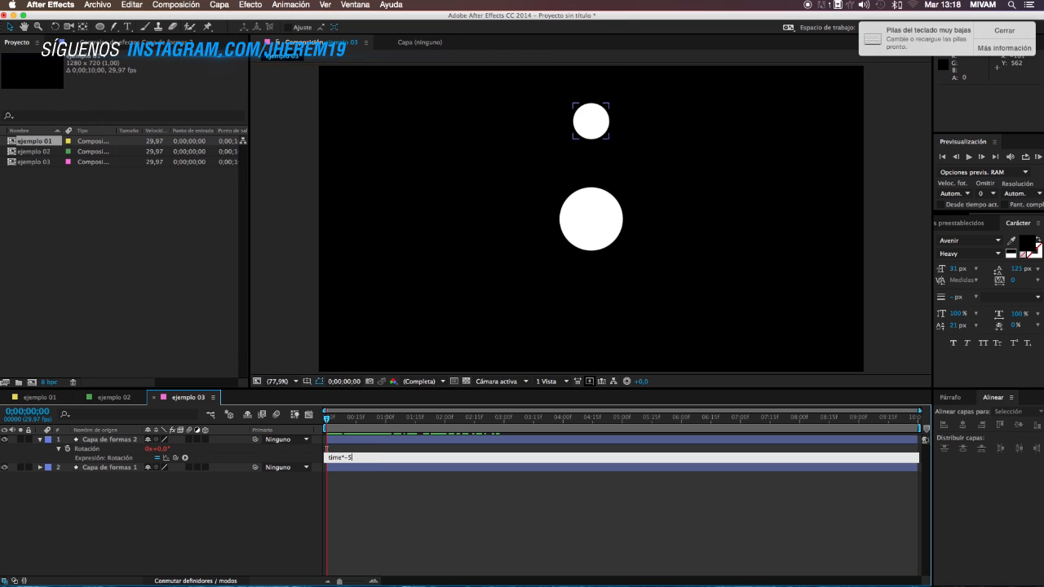
pyautogui.write('0')
pyautogui.click(351, 526)
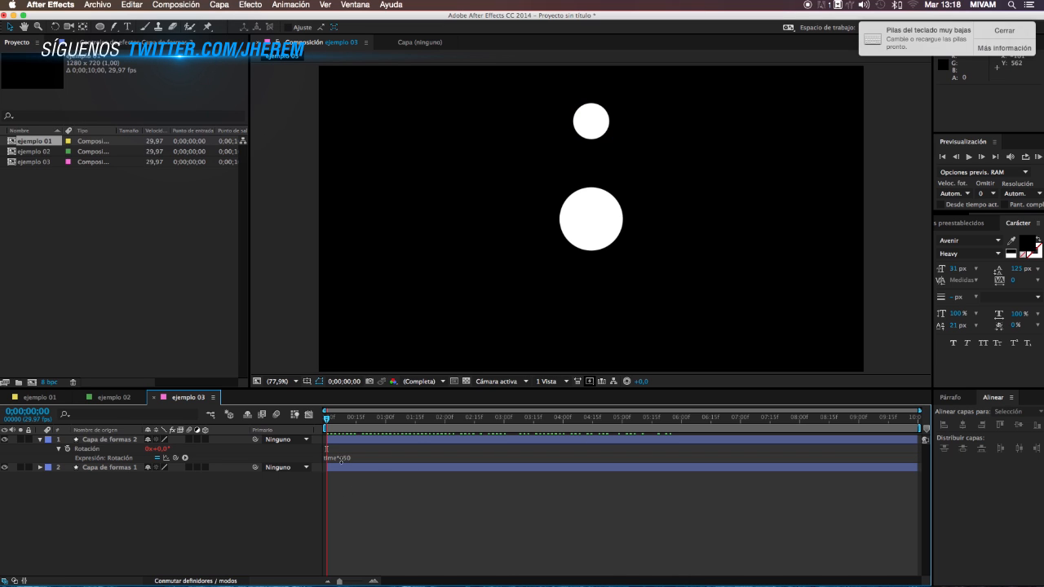
pyautogui.moveTo(327, 420); pyautogui.dragTo(460, 420)
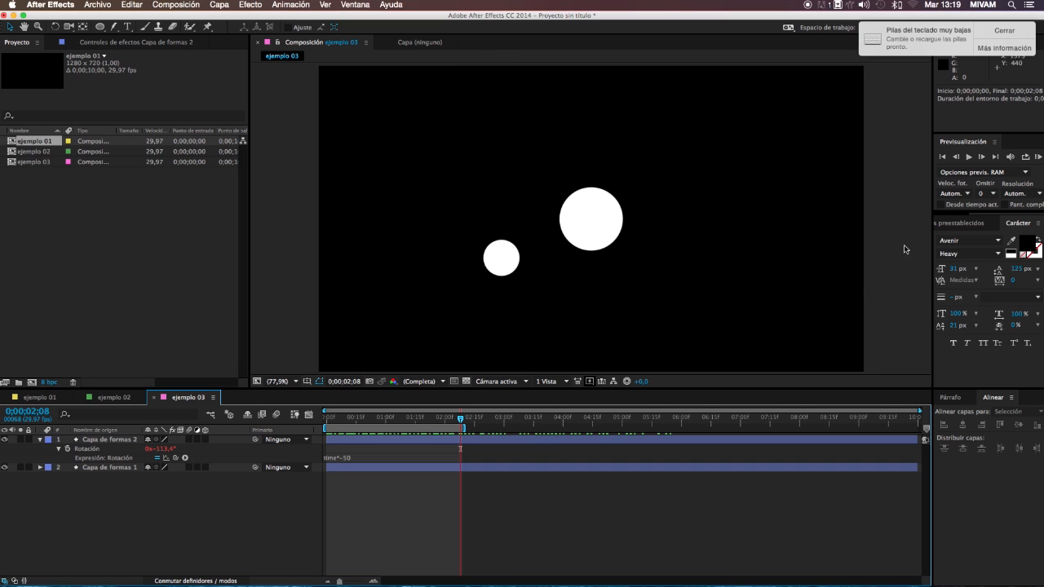
# Run a RAM preview of the small circle's orbit, then park the time indicator at 0;00;00;19
pyautogui.click(1037, 157)
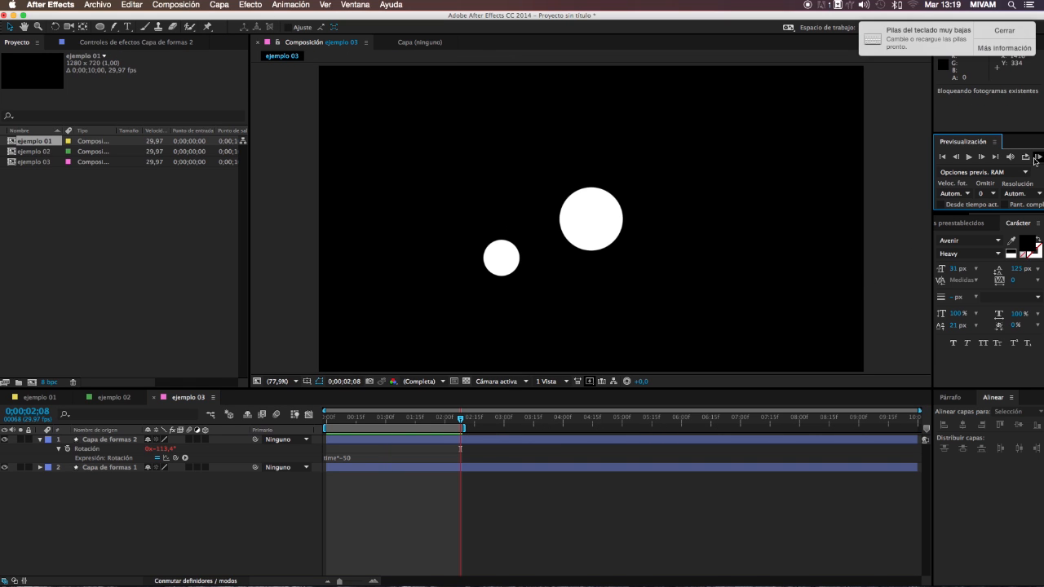
pyautogui.click(365, 429)
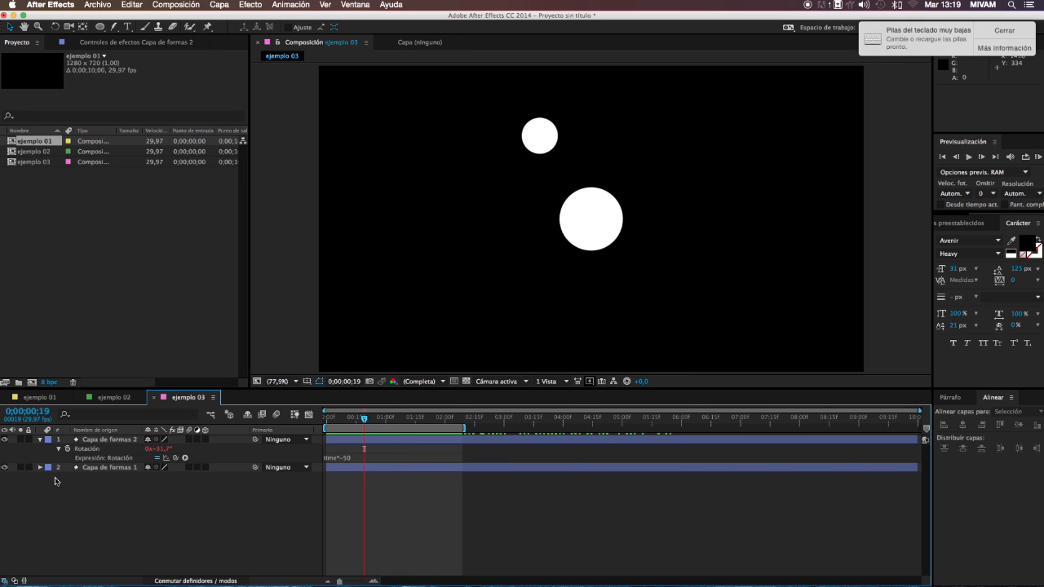
# Reveal the Position of Capa de formas 1 and give it the expression wiggle(3,50)
pyautogui.click(40, 471)
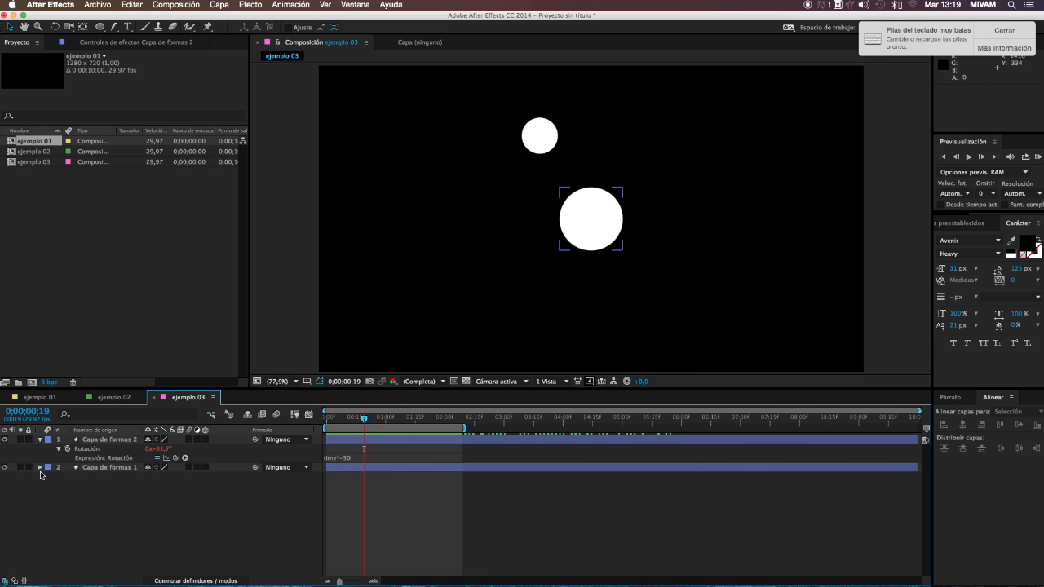
pyautogui.click(103, 470)
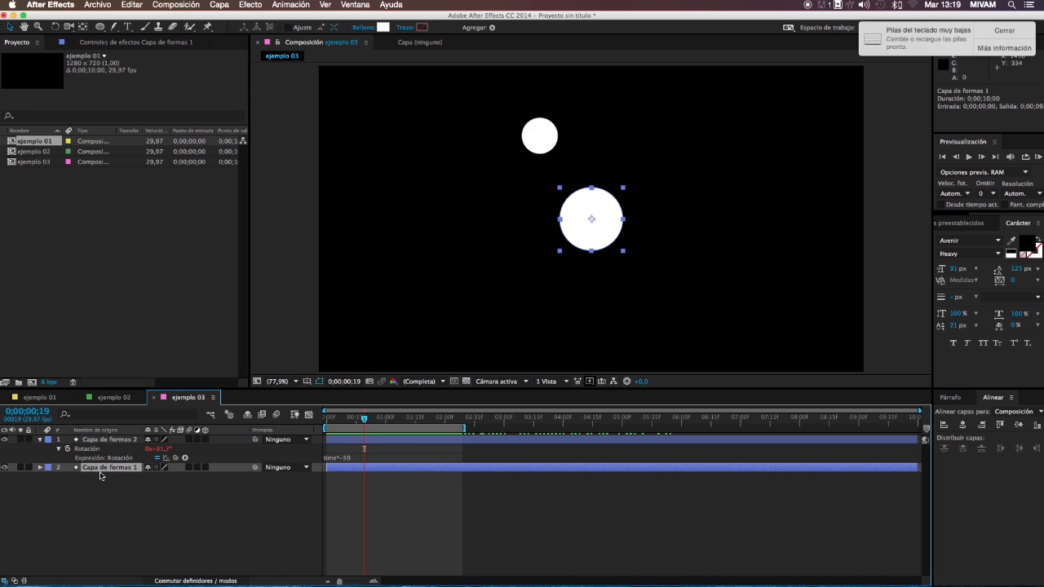
pyautogui.press('p')
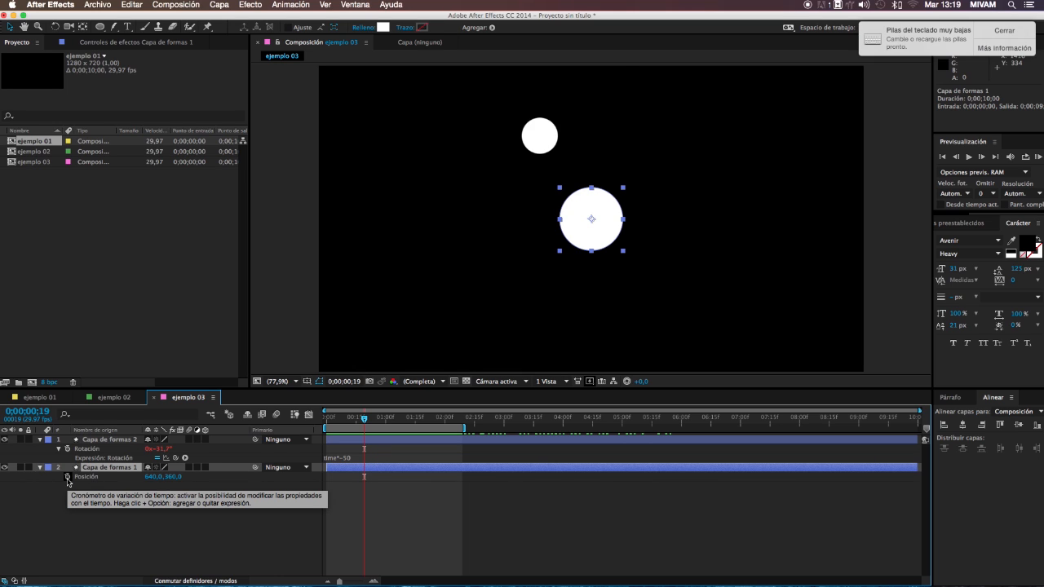
pyautogui.keyDown('alt'); pyautogui.click(67, 481); pyautogui.keyUp('alt')
pyautogui.write('wiggle(')
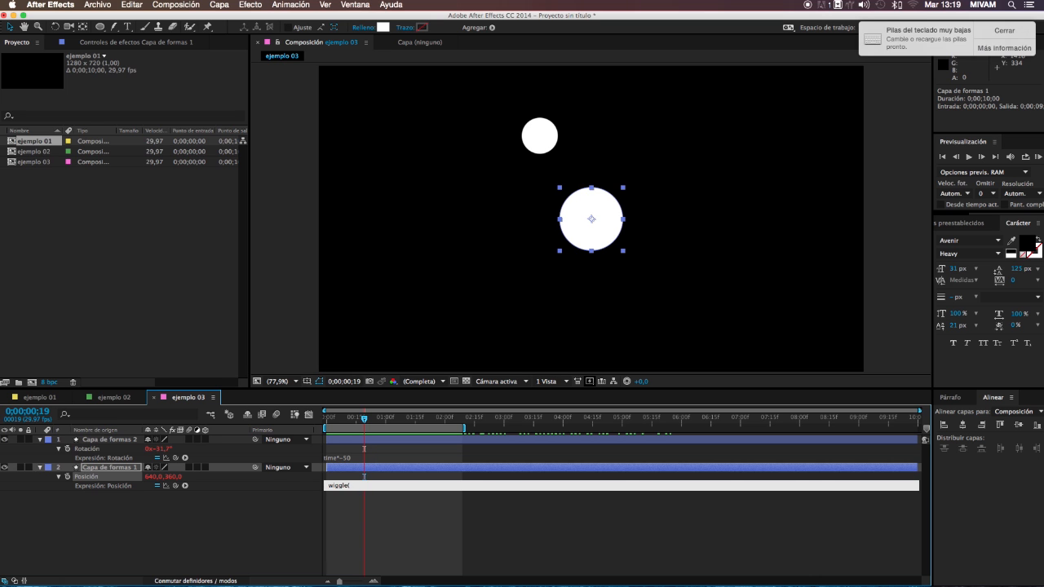
pyautogui.hotkey('ctrl', 'Up')
pyautogui.write('(')
pyautogui.click(296, 482)
pyautogui.write('3')
pyautogui.write(',3')
pyautogui.doubleClick(359, 485)
pyautogui.click(354, 517)
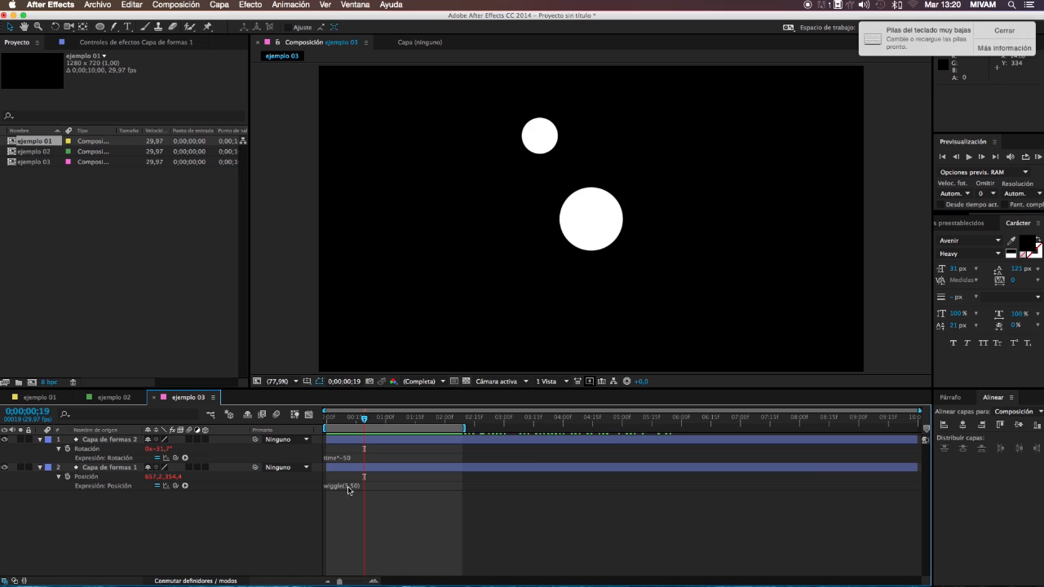
# Run a RAM preview to check the large circle's wiggle, and dismiss the low keyboard battery notification
pyautogui.click(1038, 157)
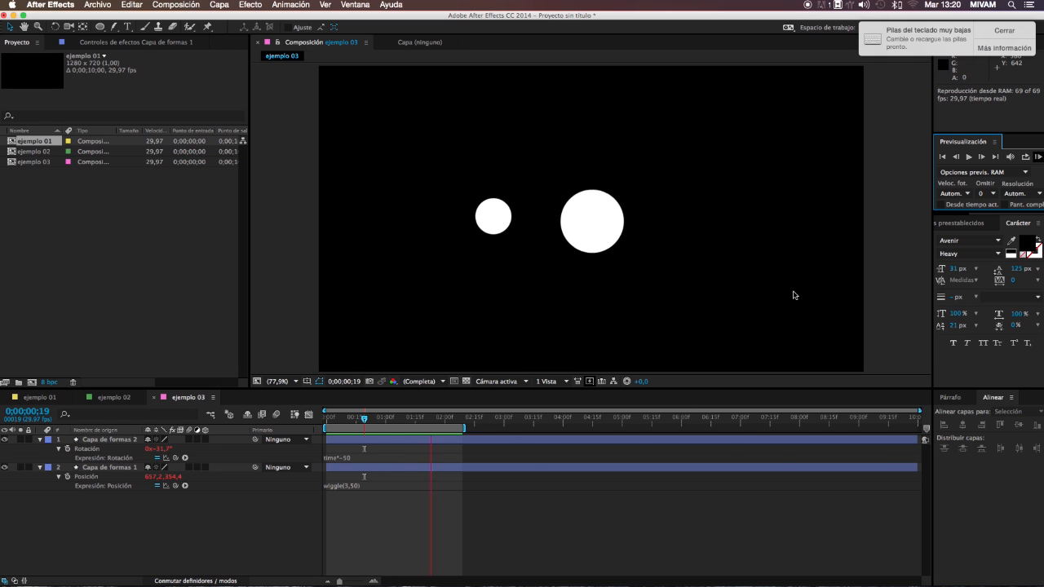
pyautogui.click(348, 488)
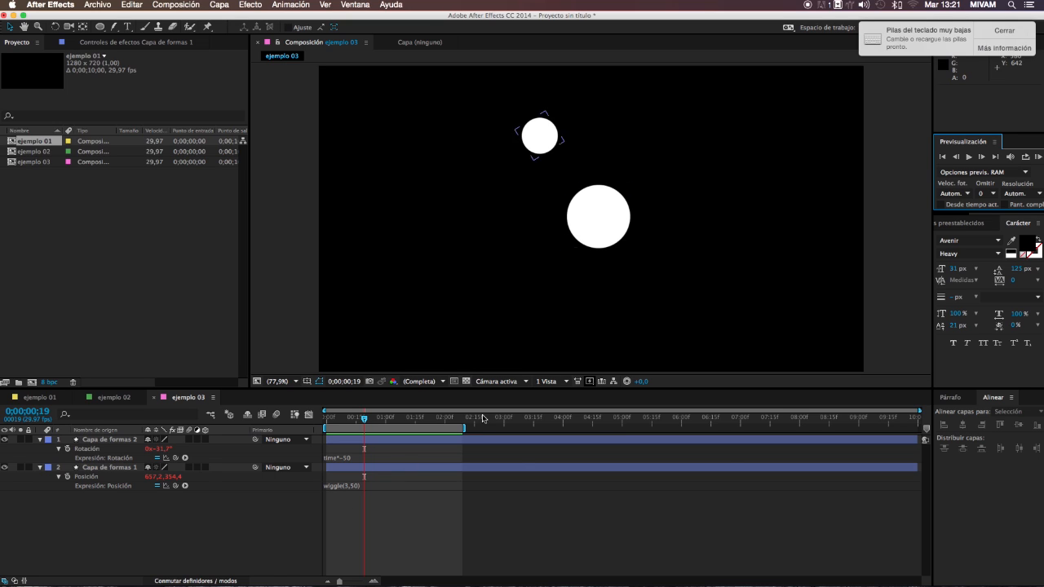
pyautogui.click(1004, 31)
pyautogui.click(469, 458)
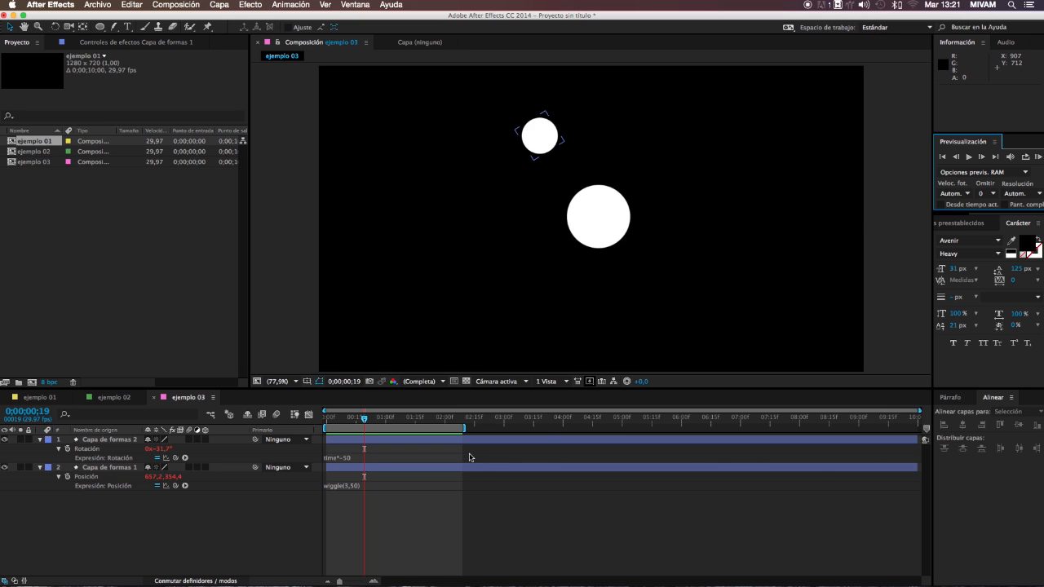